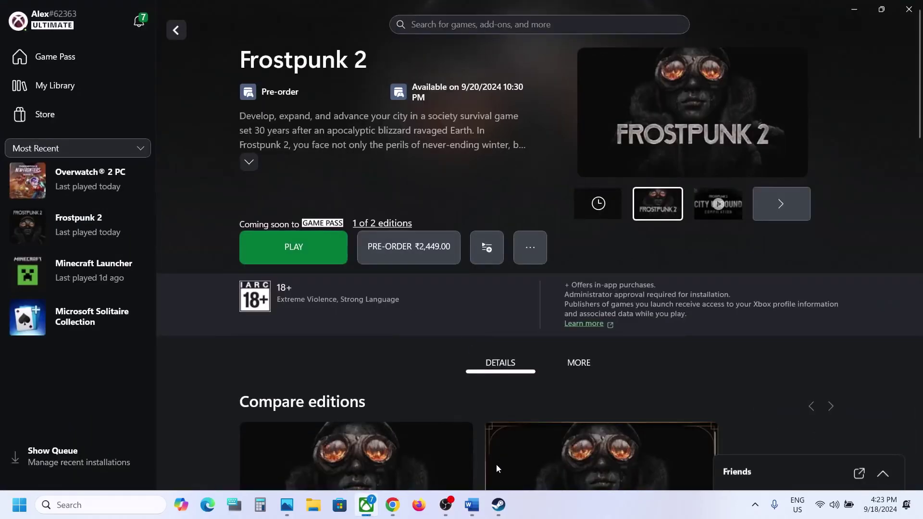
Bring the Word fix notes forward and select the Game Pass video link
{"action": "left_click", "coordinate": [472, 505]}
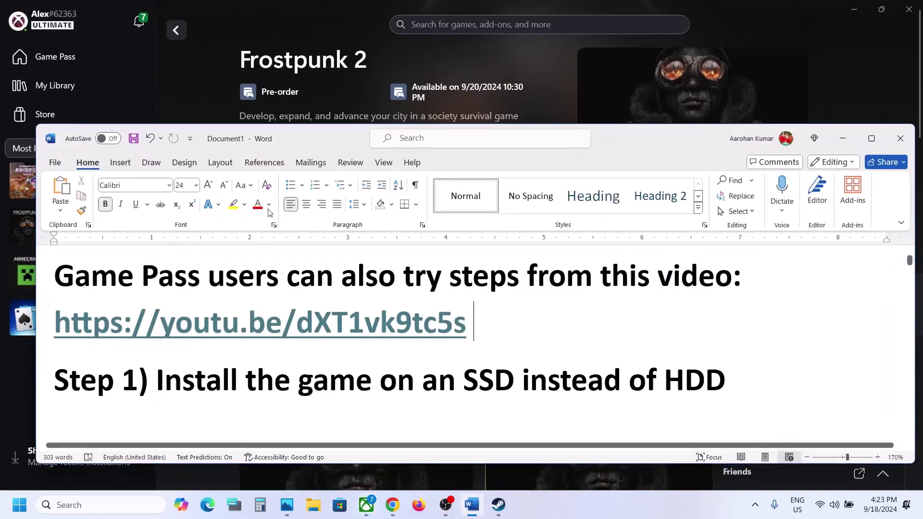
{"action": "left_click_drag", "start_coordinate": [330, 282], "coordinate": [600, 283]}
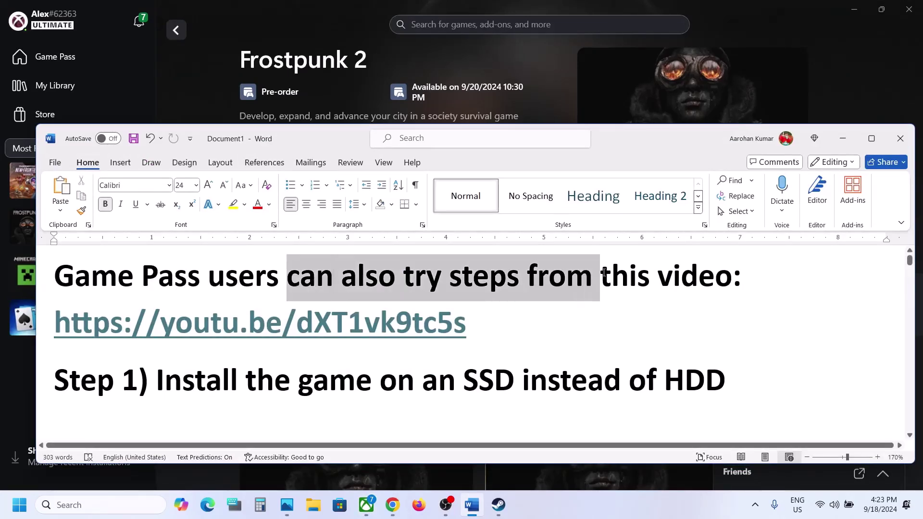
{"action": "left_click_drag", "start_coordinate": [520, 319], "coordinate": [179, 341]}
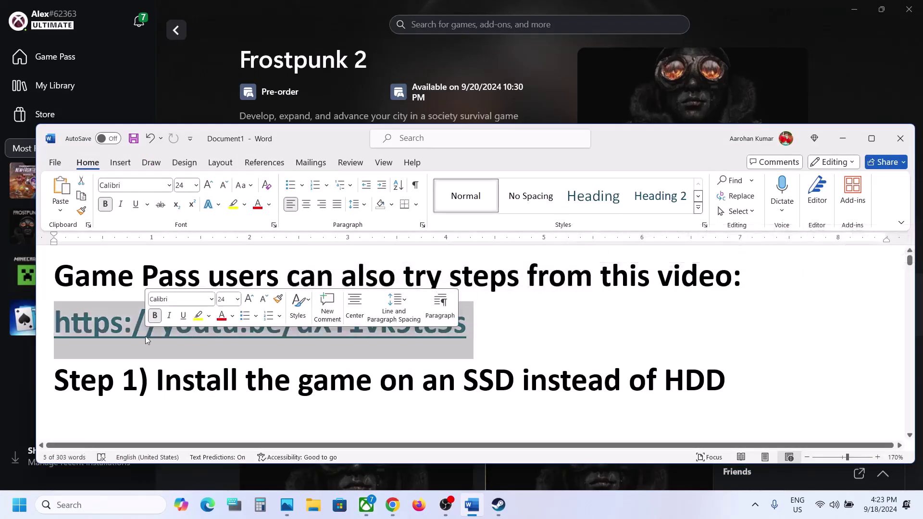
Check the video link's results in Chrome, then return to the Step 1 line in Word
{"action": "left_click", "coordinate": [392, 505]}
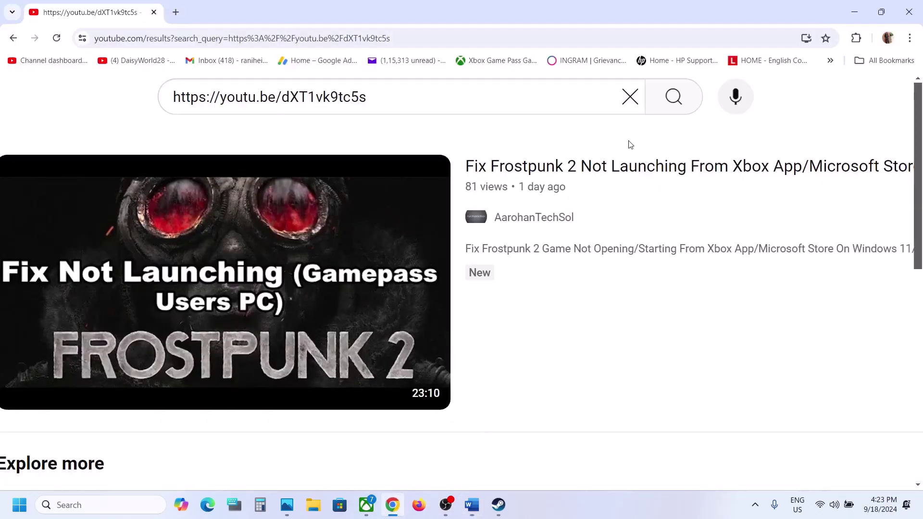
{"action": "left_click", "coordinate": [854, 12]}
{"action": "right_click", "coordinate": [291, 380]}
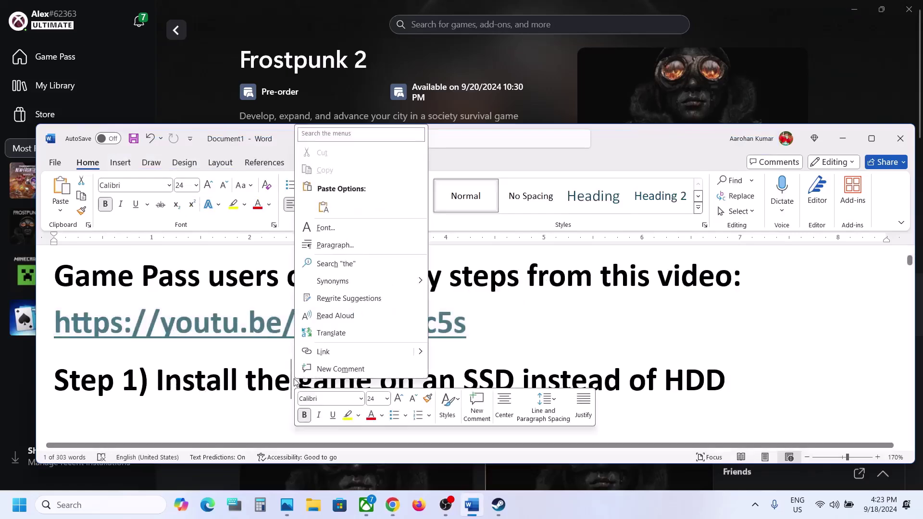
{"action": "key", "text": "Escape"}
{"action": "left_click_drag", "start_coordinate": [164, 380], "coordinate": [753, 374]}
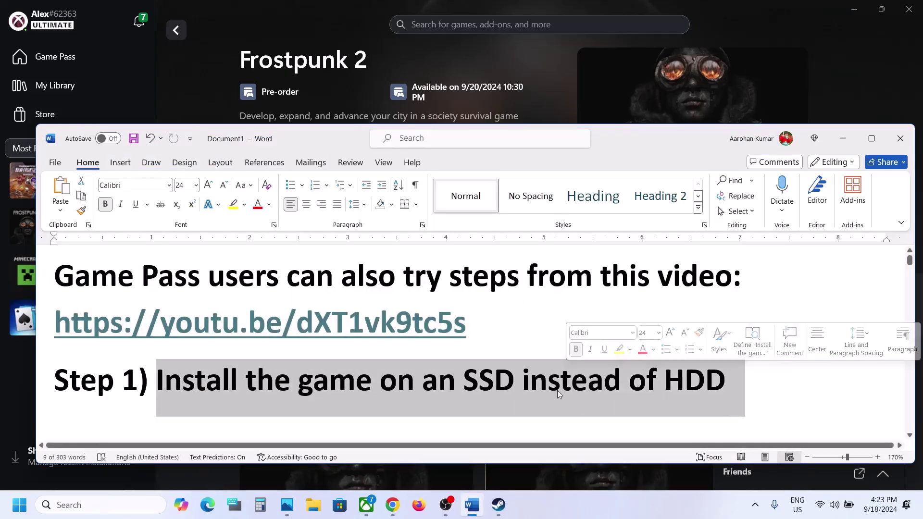
{"action": "left_click", "coordinate": [469, 403]}
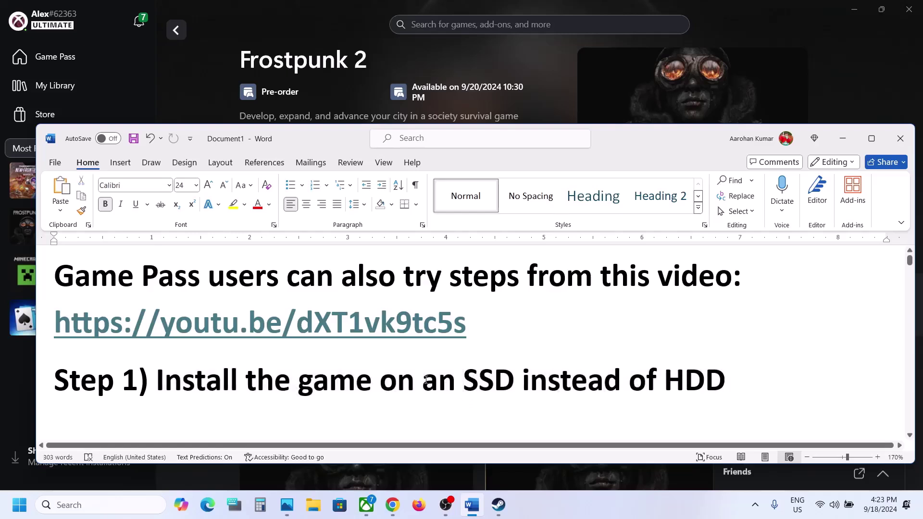
{"action": "left_click_drag", "start_coordinate": [426, 380], "coordinate": [497, 383]}
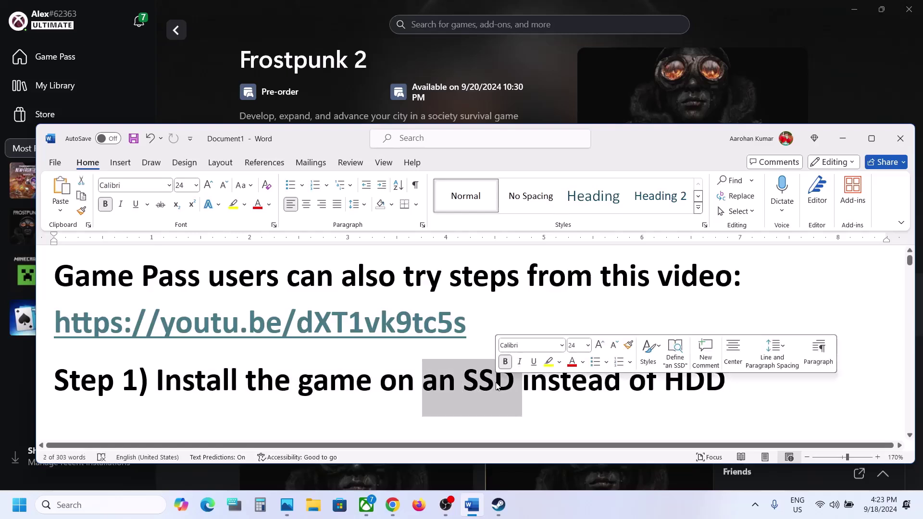
{"action": "scroll", "coordinate": [496, 383], "scroll_direction": "down", "scroll_amount": 3}
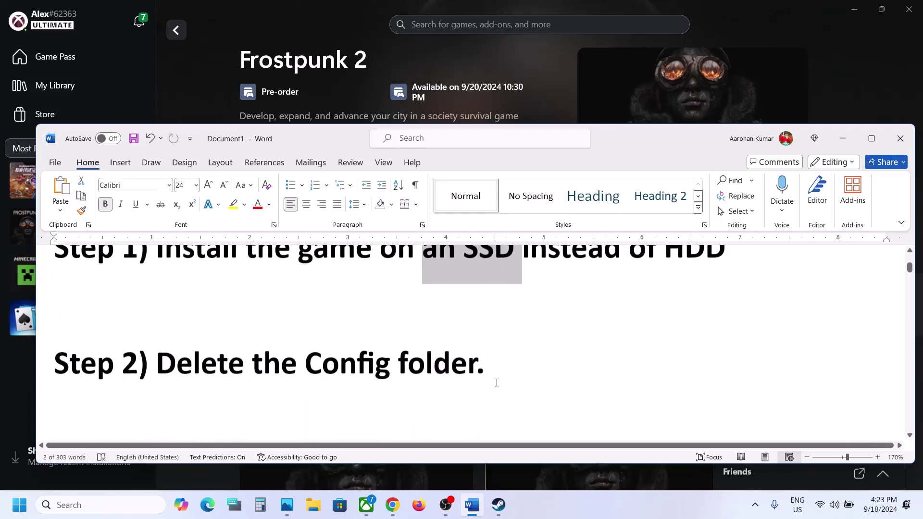
{"action": "left_click_drag", "start_coordinate": [186, 355], "coordinate": [455, 361]}
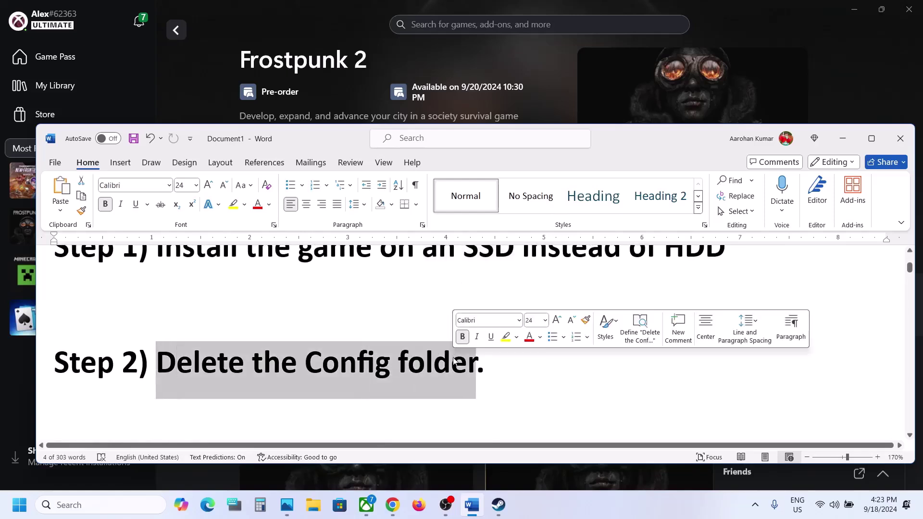
{"action": "left_click", "coordinate": [493, 362]}
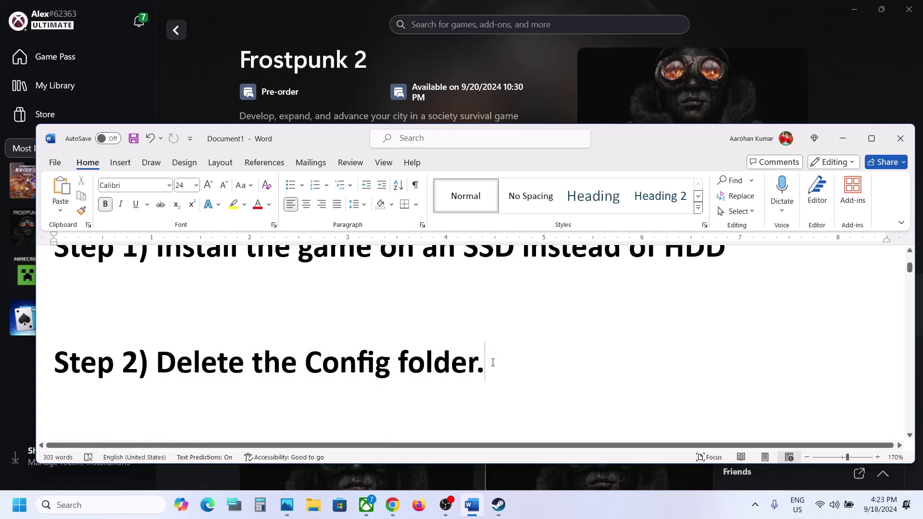
{"action": "left_click", "coordinate": [340, 505]}
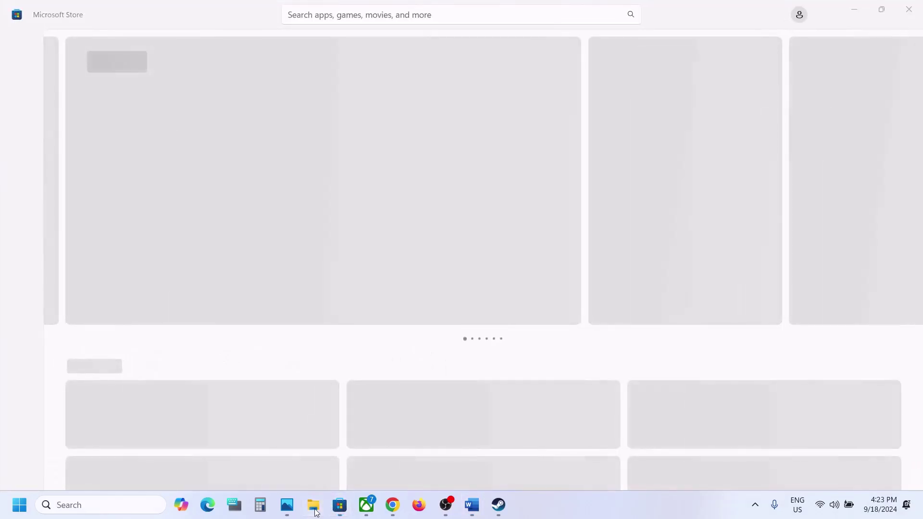
Open a maximized File Explorer and browse to your user profile folder on the C: drive
{"action": "left_click", "coordinate": [314, 504]}
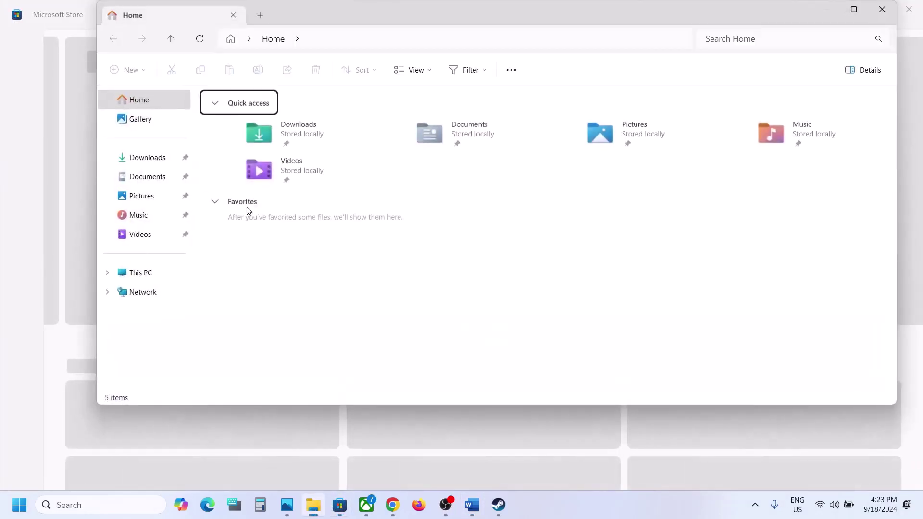
{"action": "left_click", "coordinate": [856, 9]}
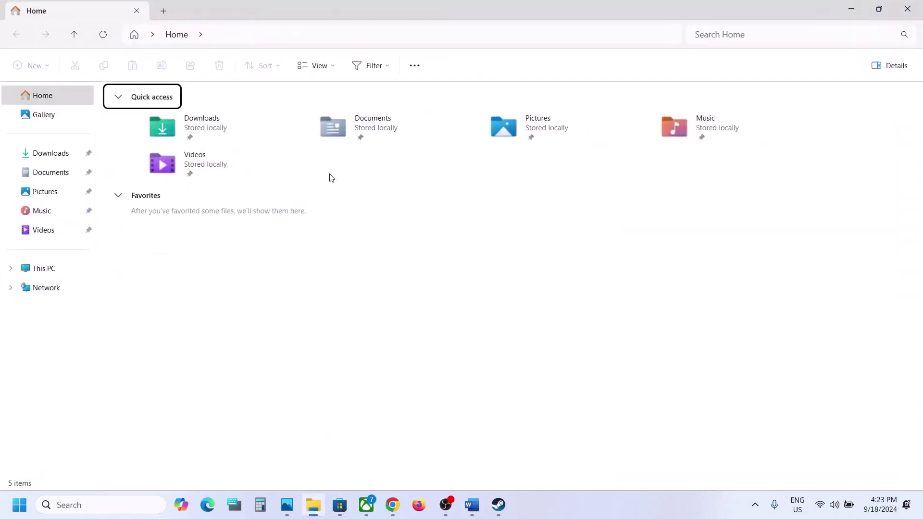
{"action": "left_click", "coordinate": [69, 265]}
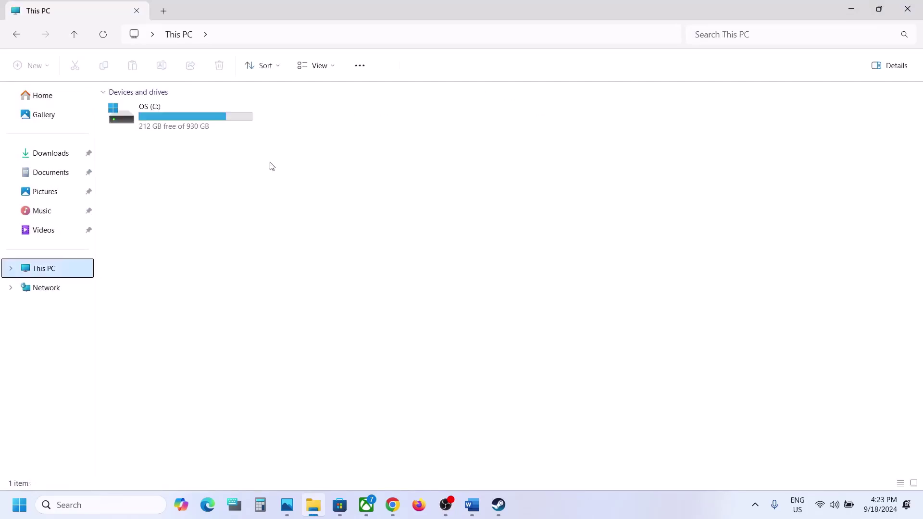
{"action": "double_click", "coordinate": [204, 127]}
{"action": "scroll", "coordinate": [209, 307], "scroll_direction": "down", "scroll_amount": 1}
{"action": "scroll", "coordinate": [183, 336], "scroll_direction": "down", "scroll_amount": 1}
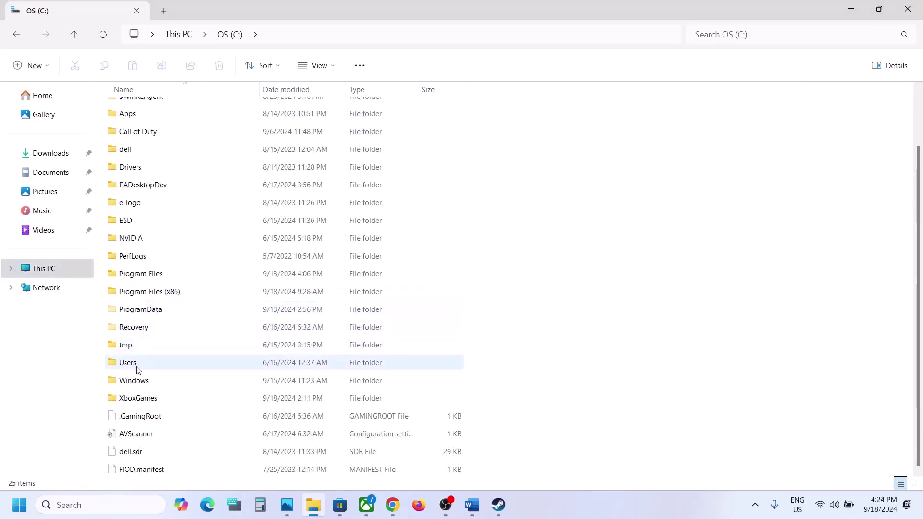
{"action": "double_click", "coordinate": [138, 366]}
{"action": "left_click", "coordinate": [130, 110]}
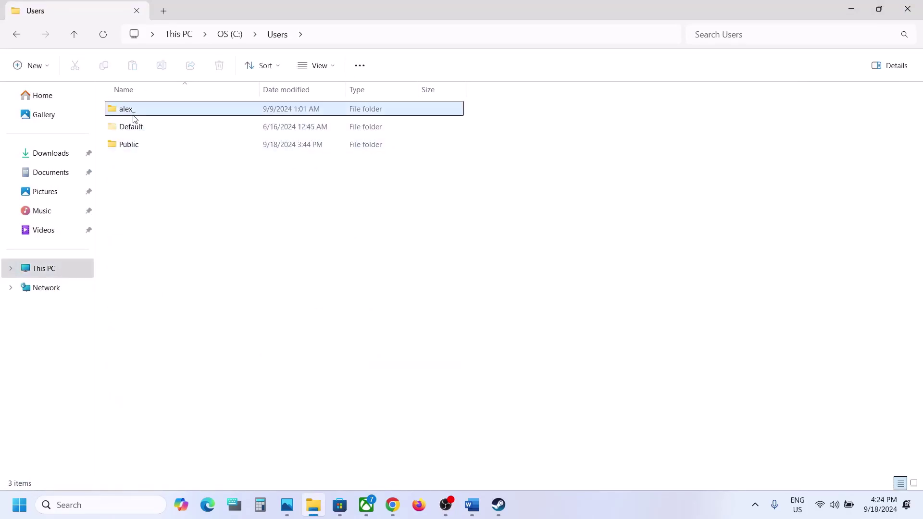
{"action": "double_click", "coordinate": [172, 109]}
Show hidden items and open AppData\Local\11bitstudios\Frostpunk2\Steam\Saved
{"action": "left_click", "coordinate": [139, 216]}
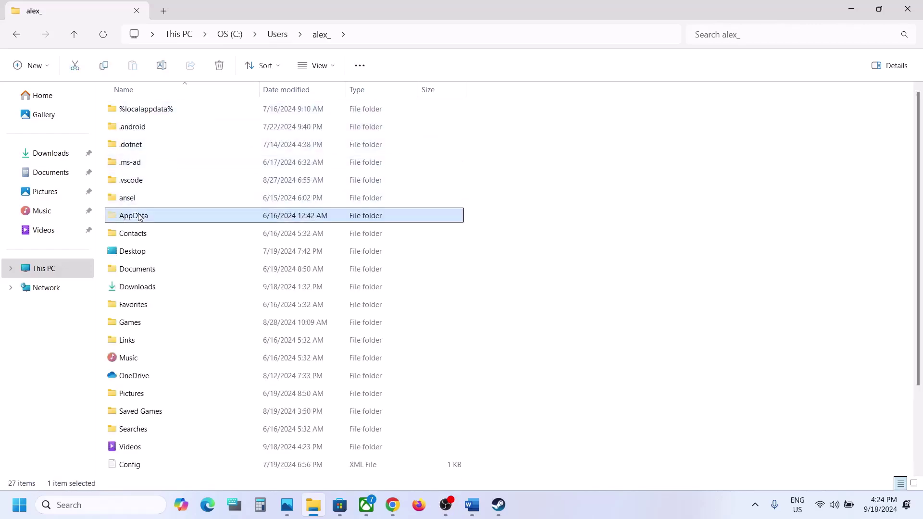
{"action": "left_click", "coordinate": [320, 66]}
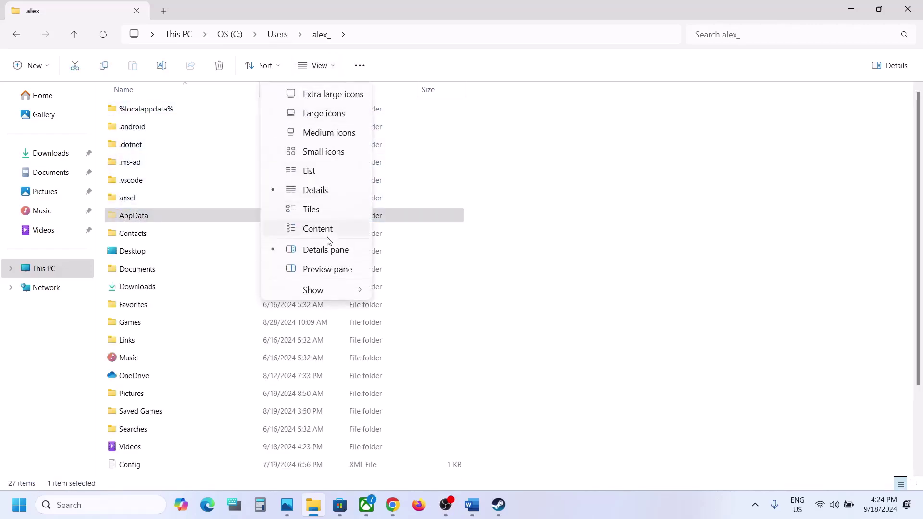
{"action": "mouse_move", "coordinate": [326, 290]}
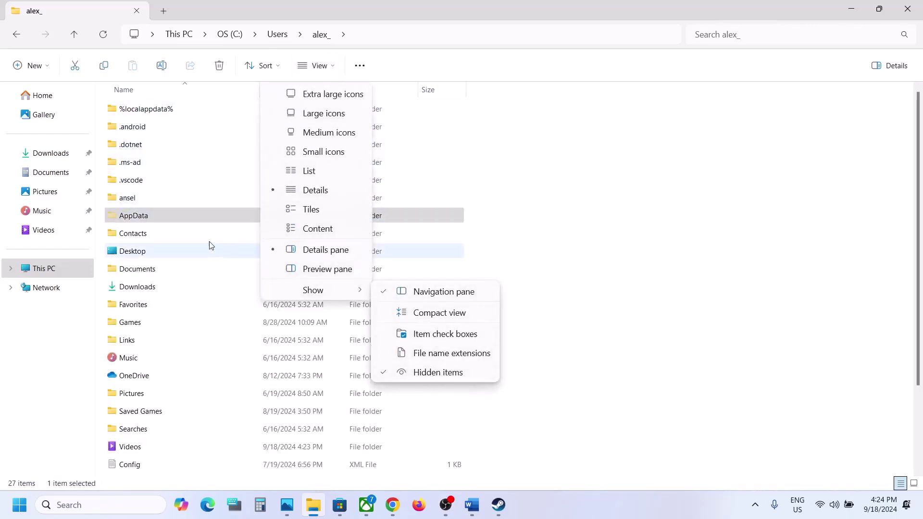
{"action": "double_click", "coordinate": [173, 217]}
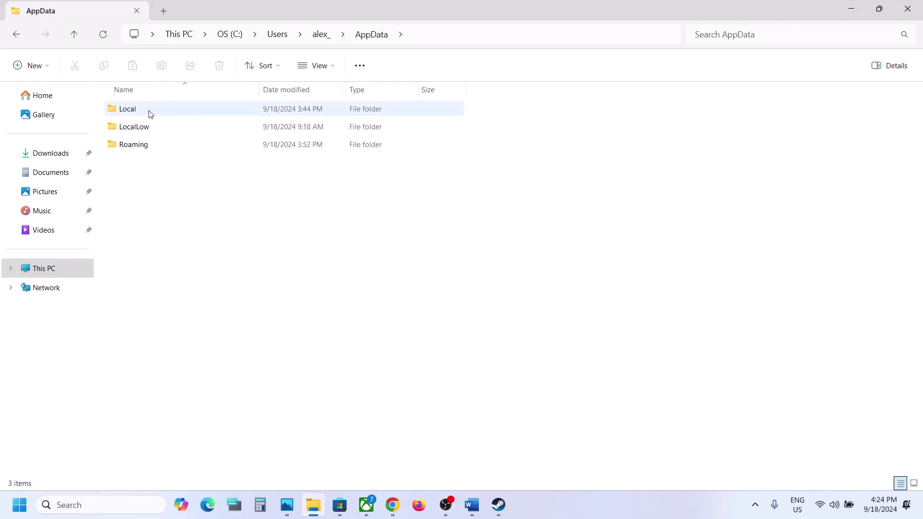
{"action": "double_click", "coordinate": [153, 114]}
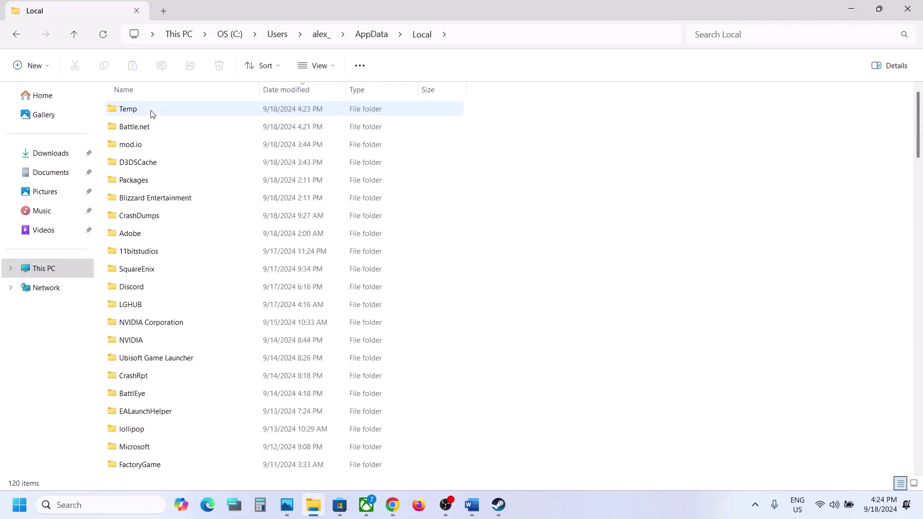
{"action": "left_click", "coordinate": [154, 254]}
{"action": "double_click", "coordinate": [167, 253]}
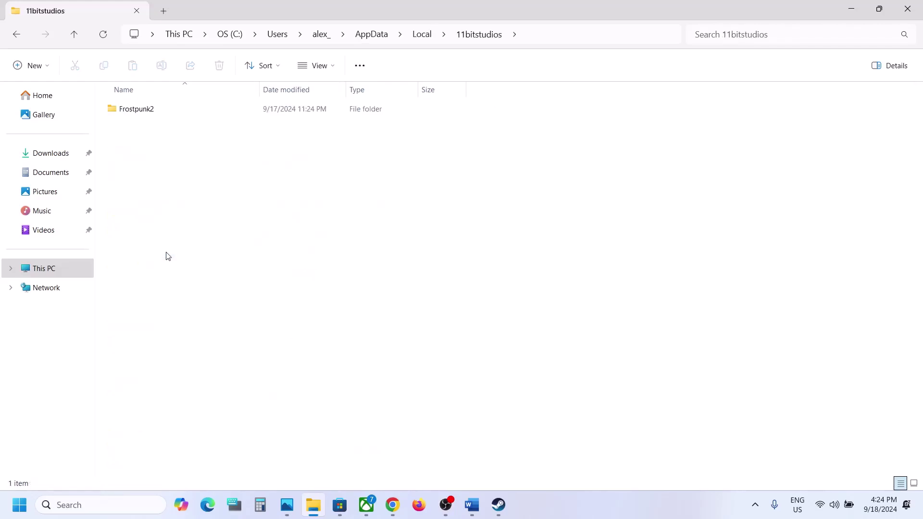
{"action": "double_click", "coordinate": [169, 113]}
{"action": "double_click", "coordinate": [179, 113]}
{"action": "double_click", "coordinate": [179, 113]}
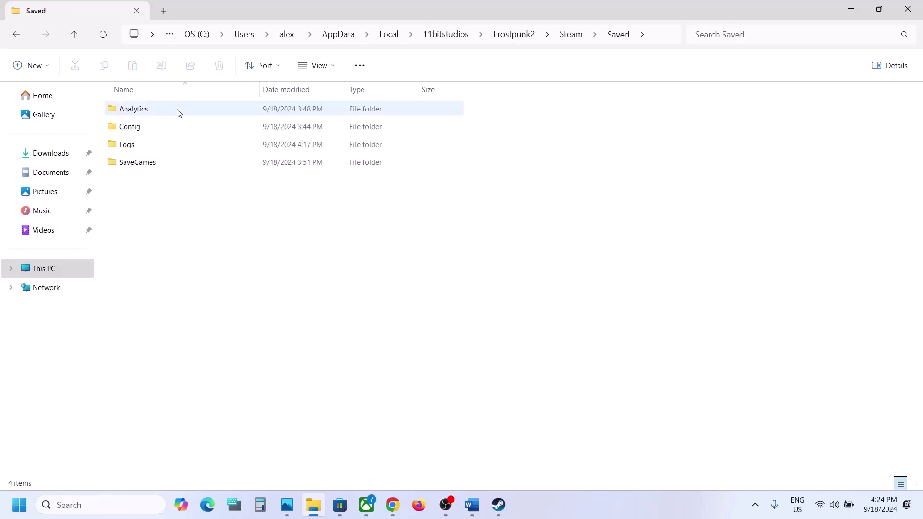
Delete the Config folder from Frostpunk2's Saved folder and switch back to Steam
{"action": "left_click", "coordinate": [142, 133]}
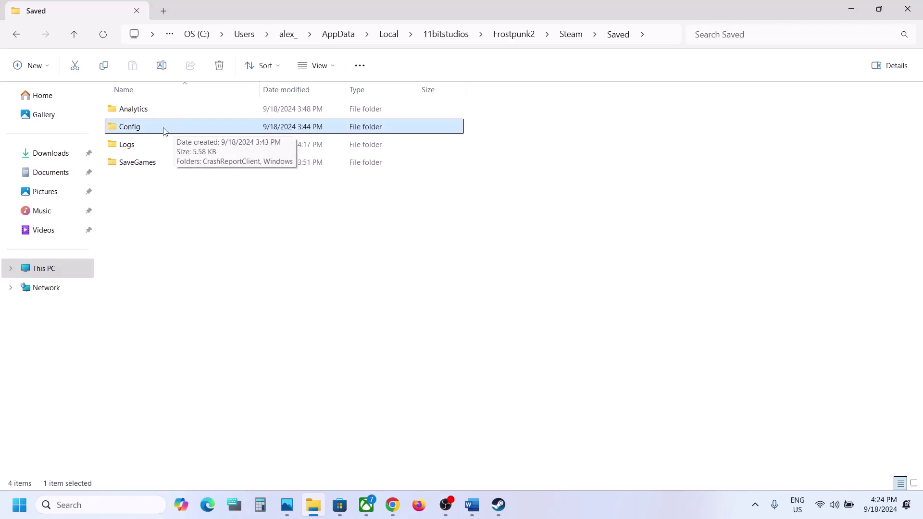
{"action": "right_click", "coordinate": [165, 132]}
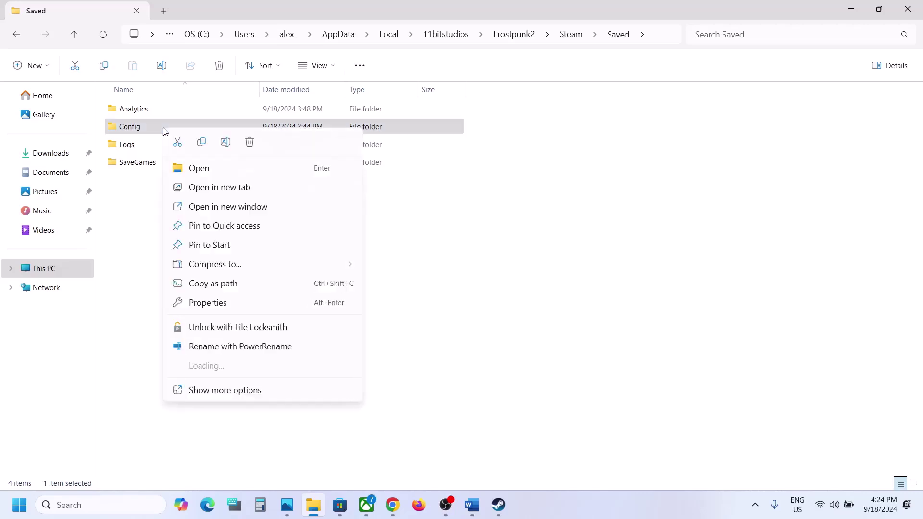
{"action": "left_click", "coordinate": [250, 142]}
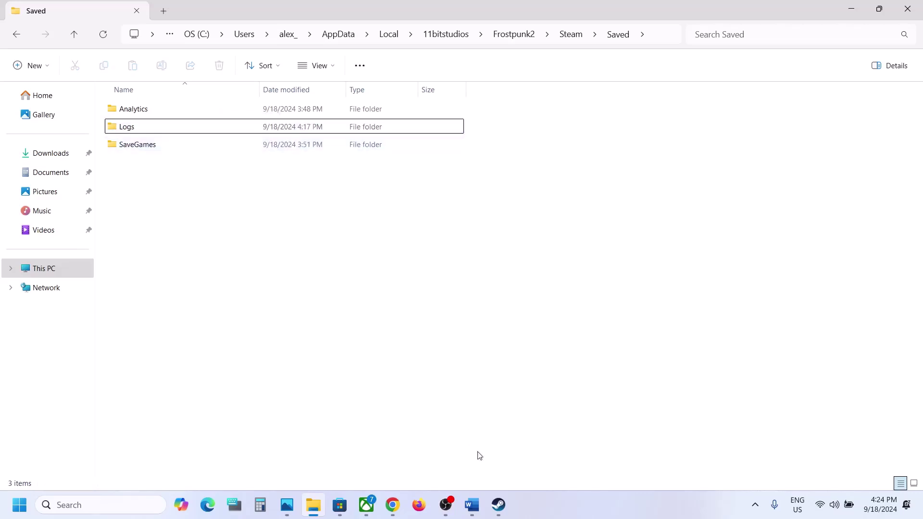
{"action": "left_click", "coordinate": [499, 505]}
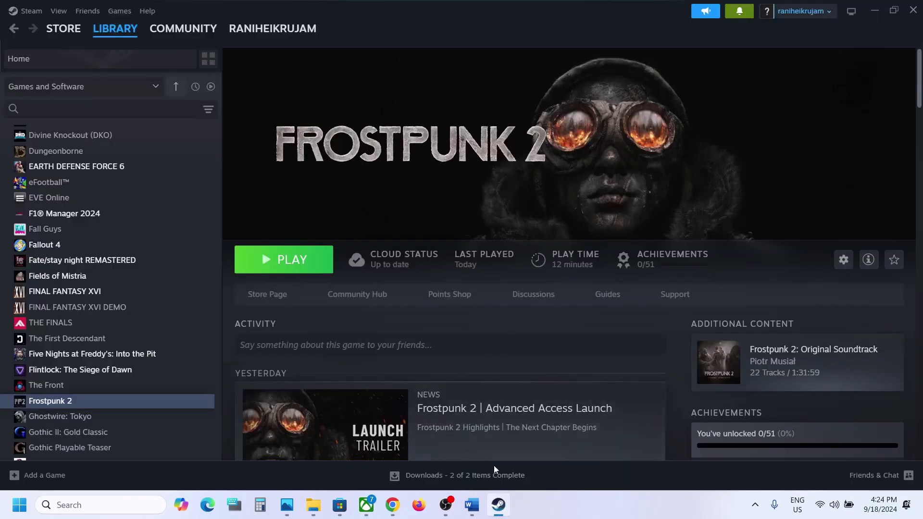
Set Frostpunk 2's Steam launch option to -dx11 in its Properties
{"action": "left_click", "coordinate": [471, 505]}
{"action": "scroll", "coordinate": [373, 324], "scroll_direction": "down", "scroll_amount": 2}
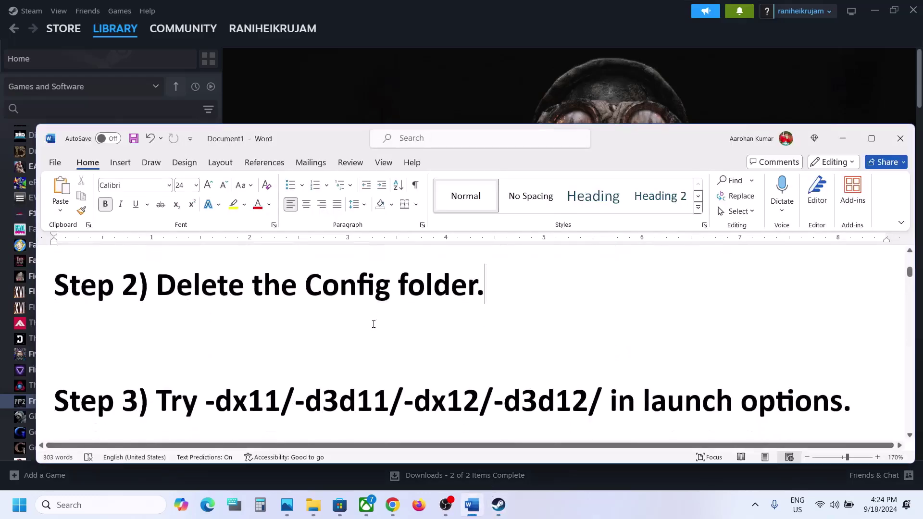
{"action": "scroll", "coordinate": [374, 324], "scroll_direction": "down", "scroll_amount": 1}
{"action": "left_click", "coordinate": [431, 75]}
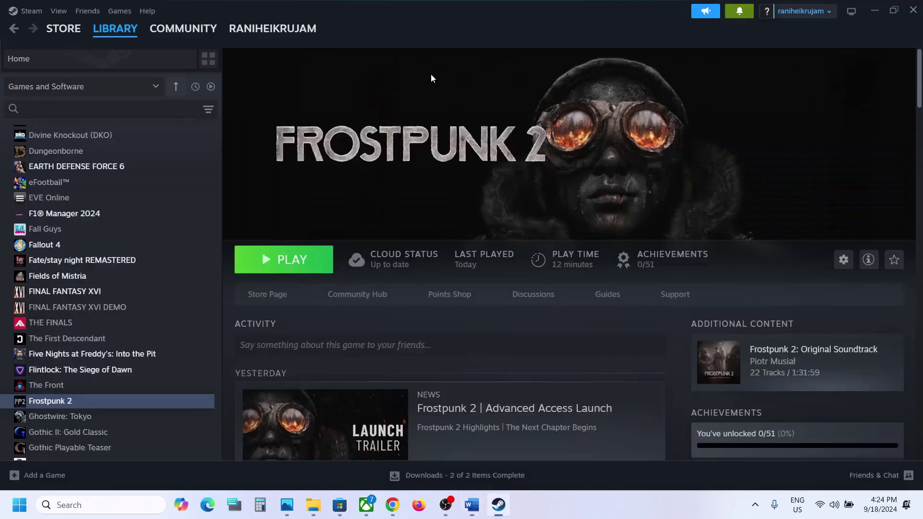
{"action": "right_click", "coordinate": [90, 400]}
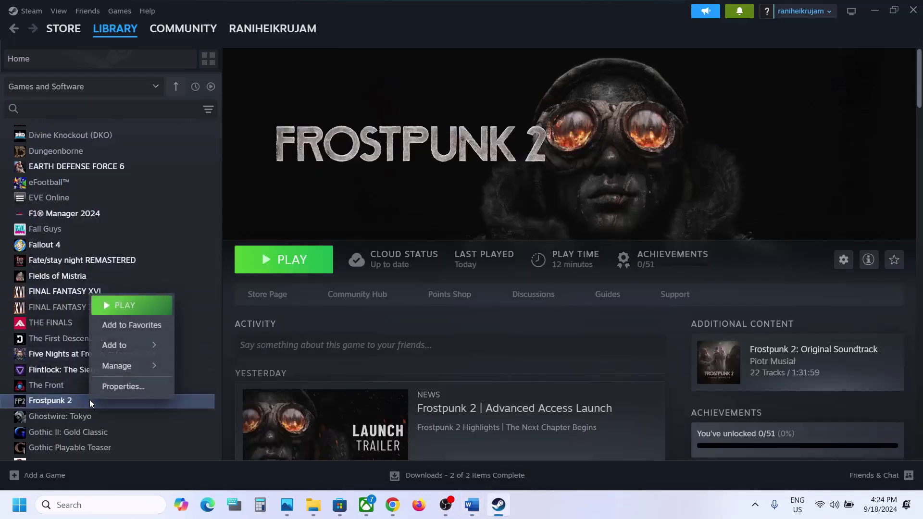
{"action": "left_click", "coordinate": [136, 386]}
{"action": "left_click", "coordinate": [342, 277]}
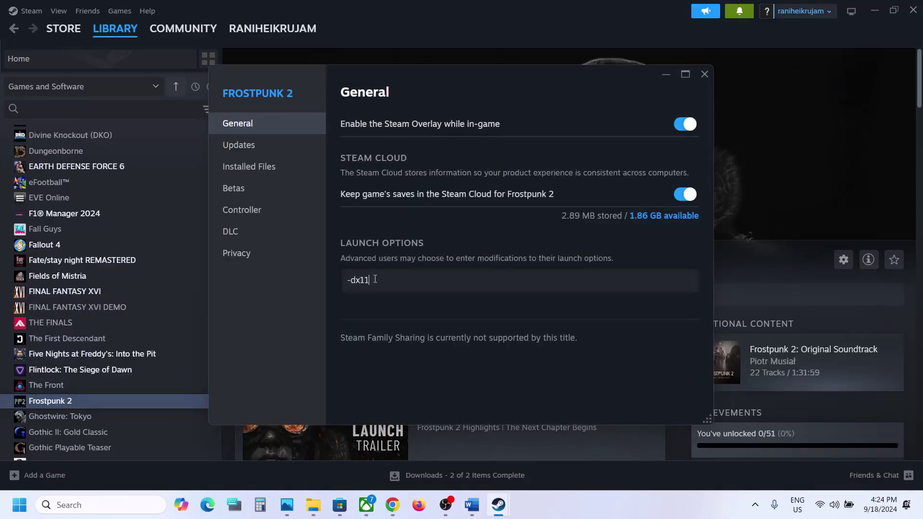
{"action": "left_click", "coordinate": [703, 77]}
Try the launch options -d3d11, -dx12 and -d3d12 in turn for Frostpunk 2
{"action": "right_click", "coordinate": [129, 400]}
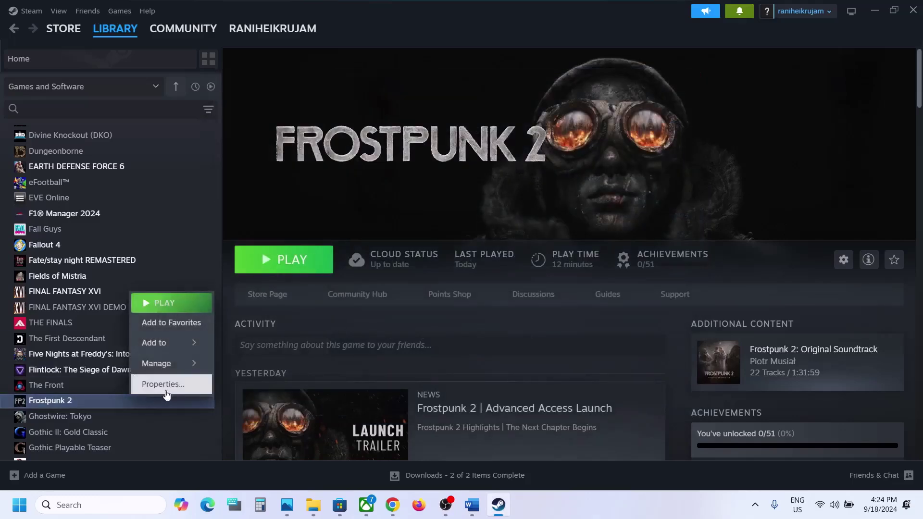
{"action": "left_click", "coordinate": [167, 390]}
{"action": "left_click_drag", "start_coordinate": [388, 276], "coordinate": [313, 287]}
{"action": "type", "text": "-d3d11"}
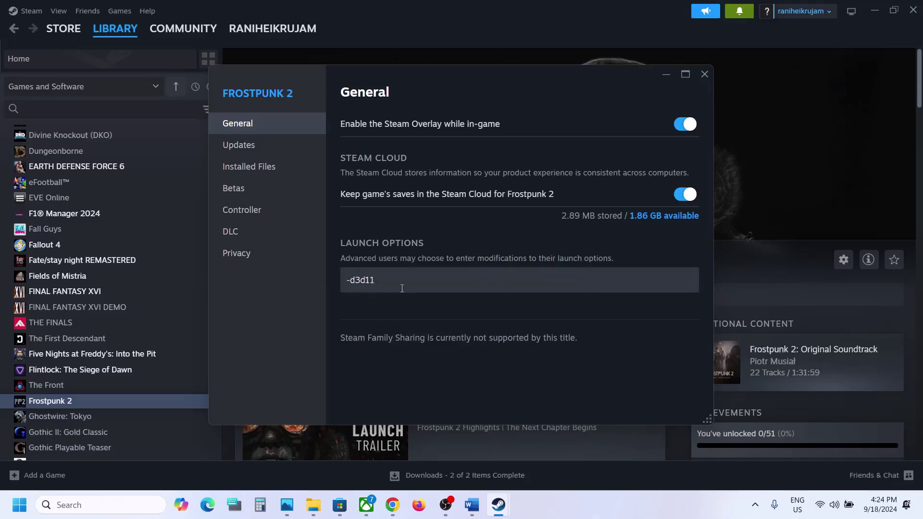
{"action": "left_click_drag", "start_coordinate": [400, 285], "coordinate": [342, 282]}
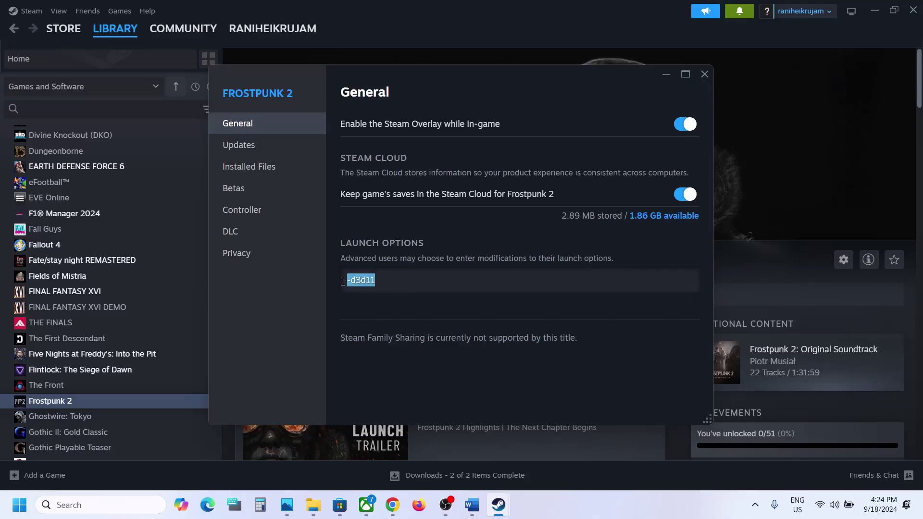
{"action": "type", "text": "-"}
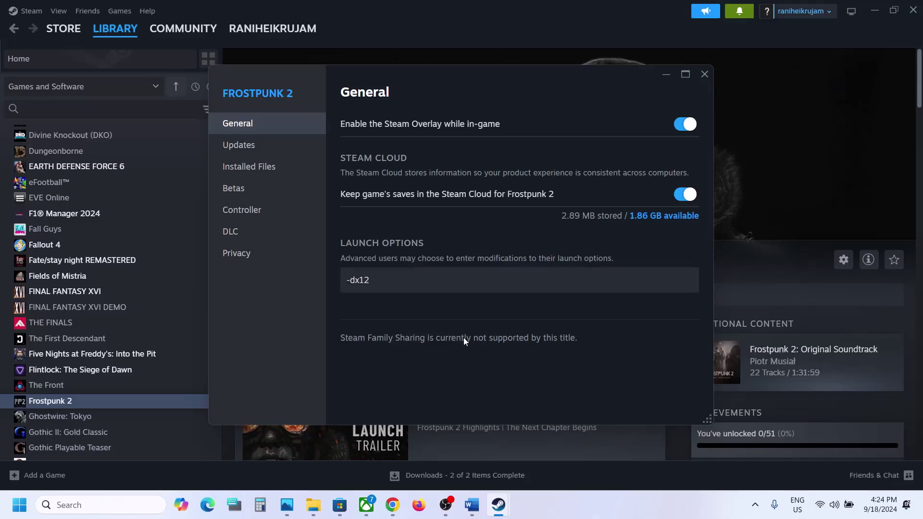
{"action": "left_click_drag", "start_coordinate": [399, 282], "coordinate": [331, 279]}
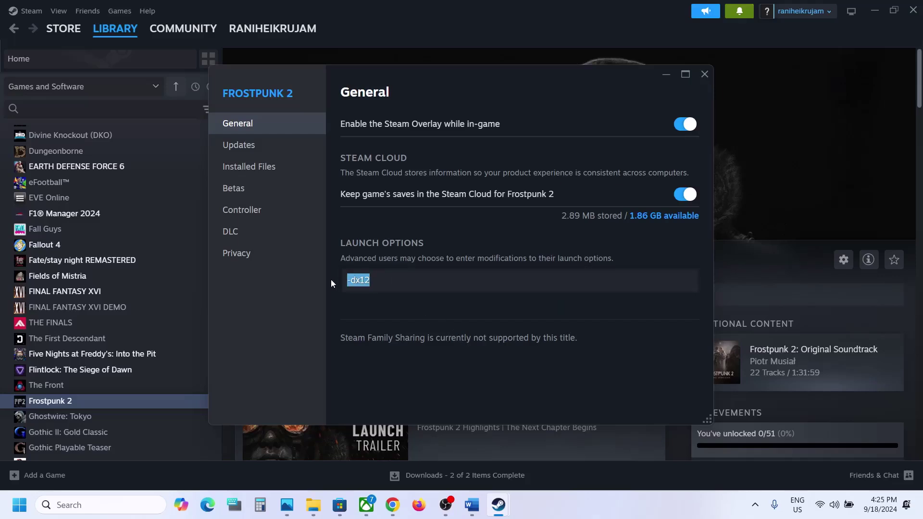
{"action": "type", "text": "-d3d12"}
Clear Frostpunk 2's launch options field and close the Properties dialog
{"action": "key", "text": "ctrl+a"}
{"action": "key", "text": "BackSpace"}
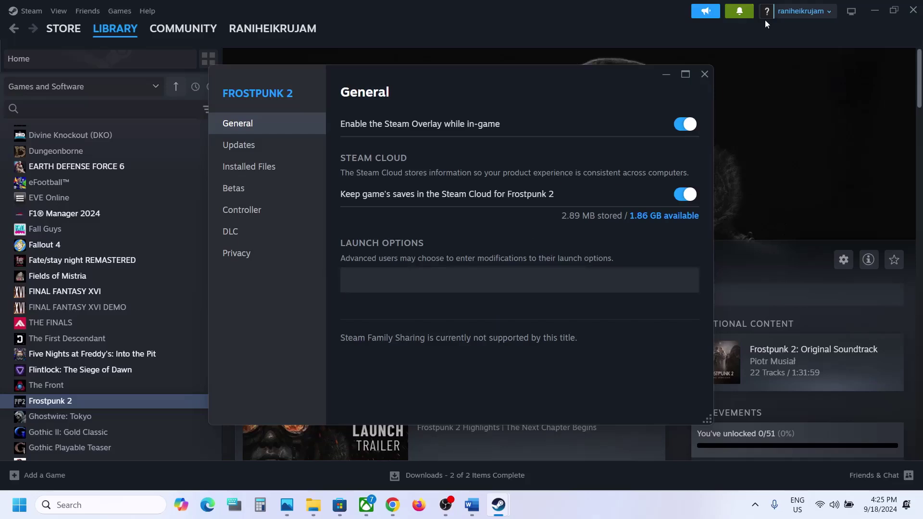
{"action": "left_click", "coordinate": [705, 74]}
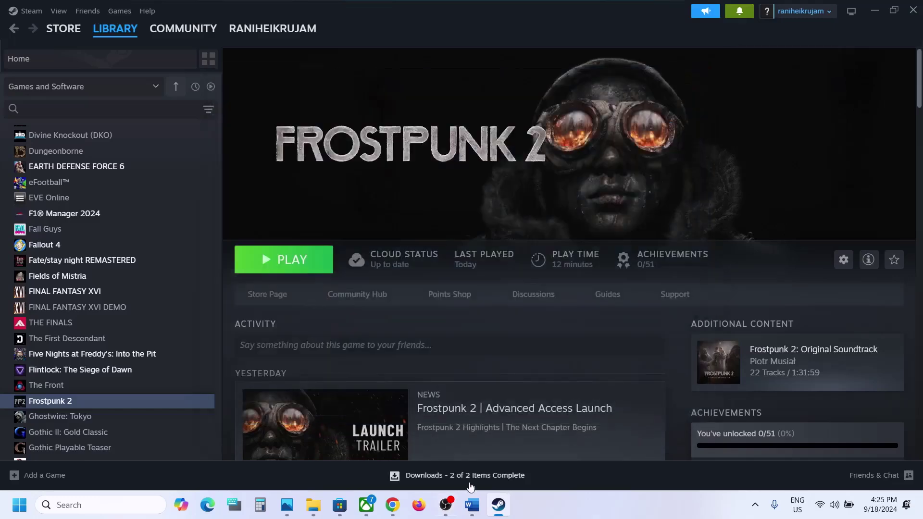
Bring the Word notes up maximized at Step 4, the clean graphics driver install
{"action": "left_click", "coordinate": [472, 504]}
{"action": "scroll", "coordinate": [375, 351], "scroll_direction": "down", "scroll_amount": 5}
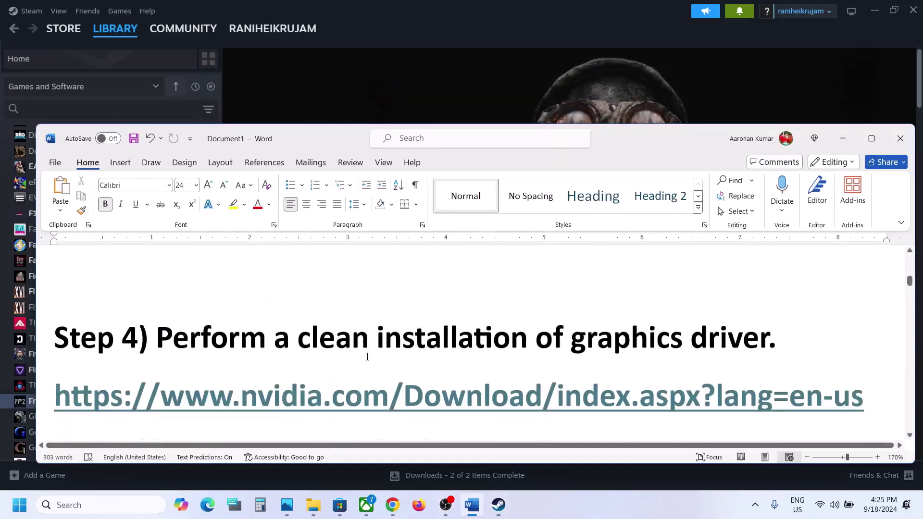
{"action": "left_click_drag", "start_coordinate": [273, 332], "coordinate": [691, 336]}
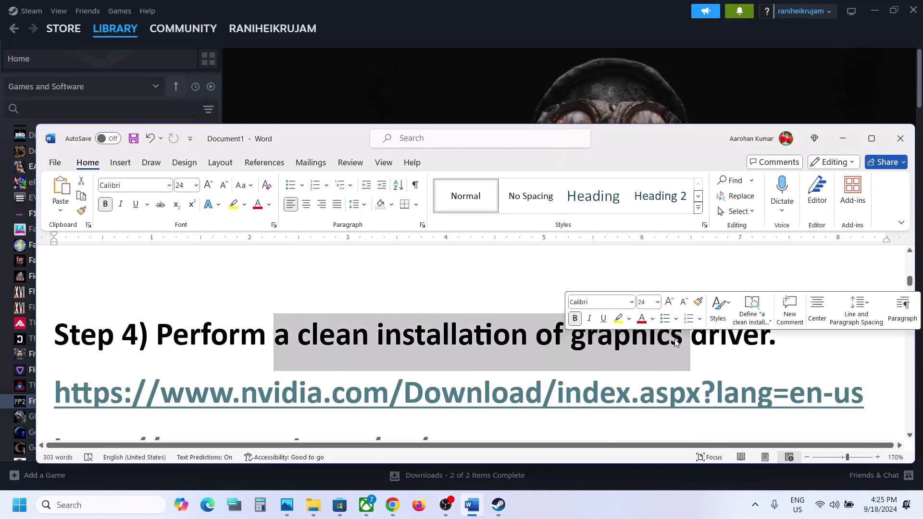
{"action": "left_click", "coordinate": [873, 139]}
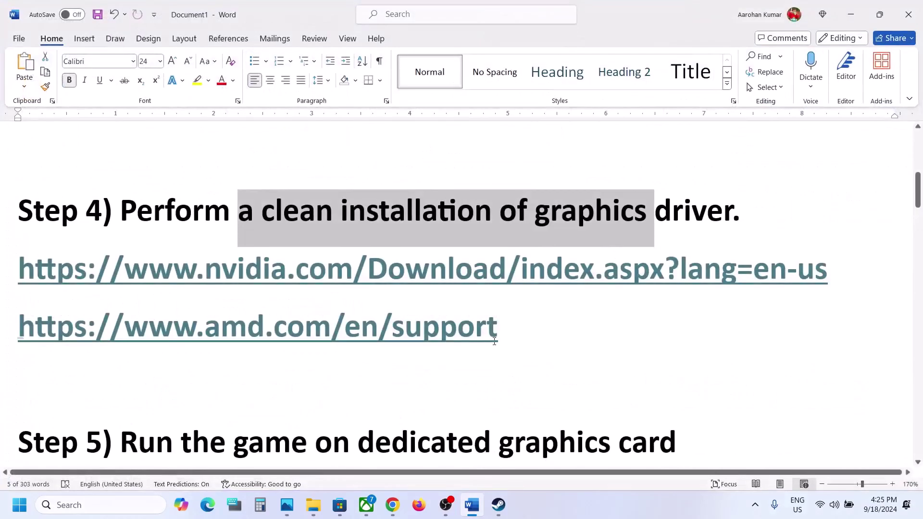
Highlight the NVIDIA driver link and the AMD support link in Step 4
{"action": "left_click_drag", "start_coordinate": [235, 266], "coordinate": [528, 270]}
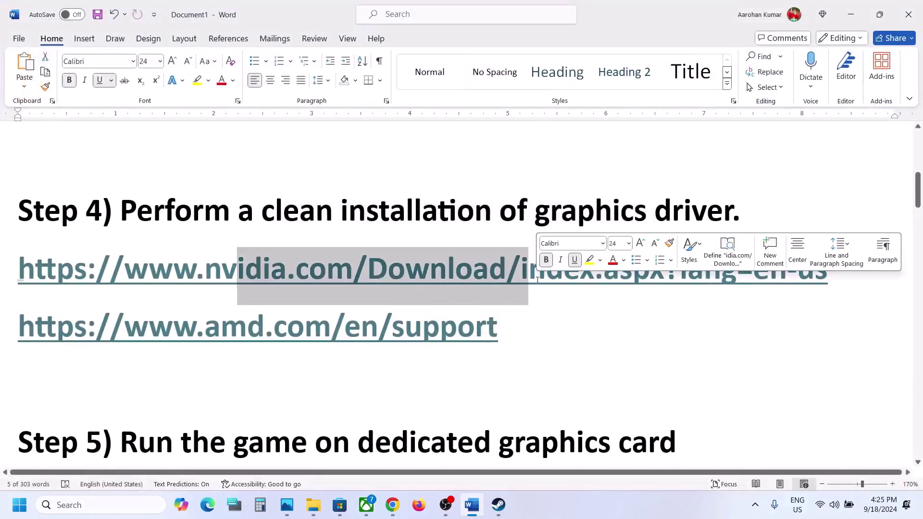
{"action": "left_click_drag", "start_coordinate": [133, 337], "coordinate": [439, 344]}
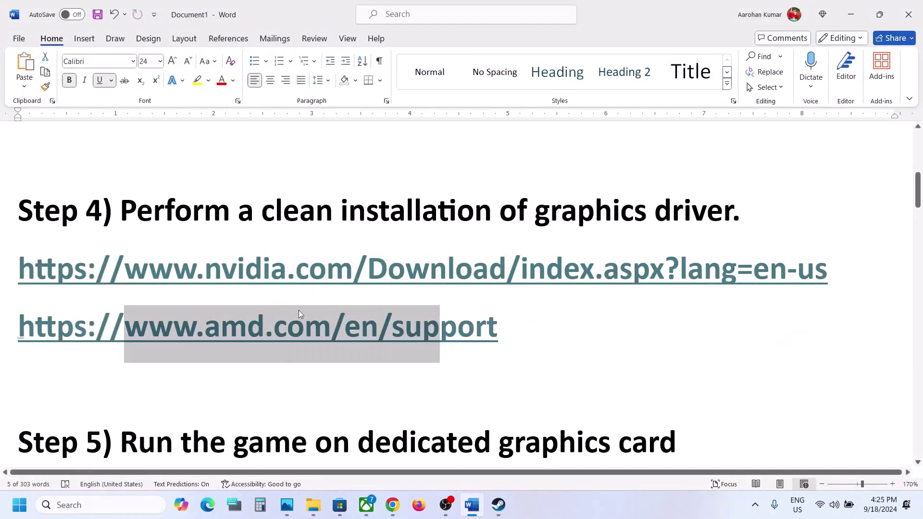
{"action": "left_click_drag", "start_coordinate": [225, 275], "coordinate": [542, 273]}
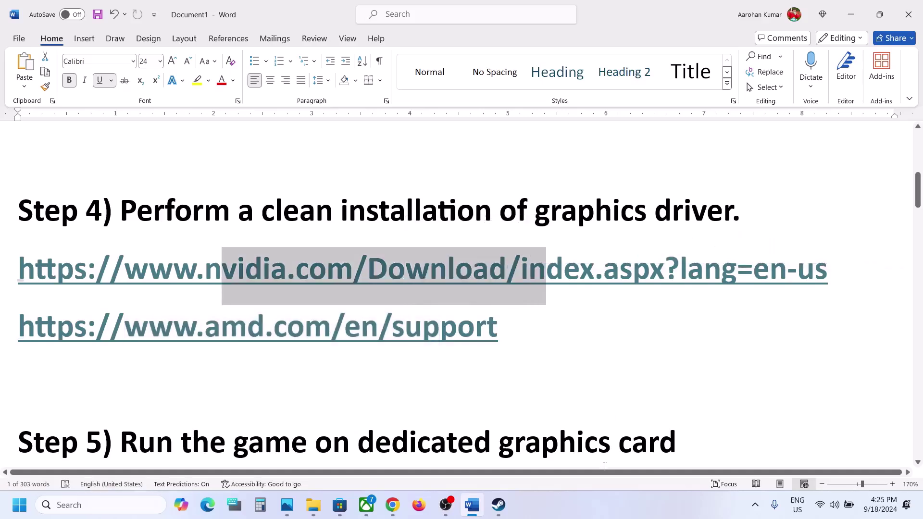
{"action": "left_click_drag", "start_coordinate": [126, 338], "coordinate": [436, 351]}
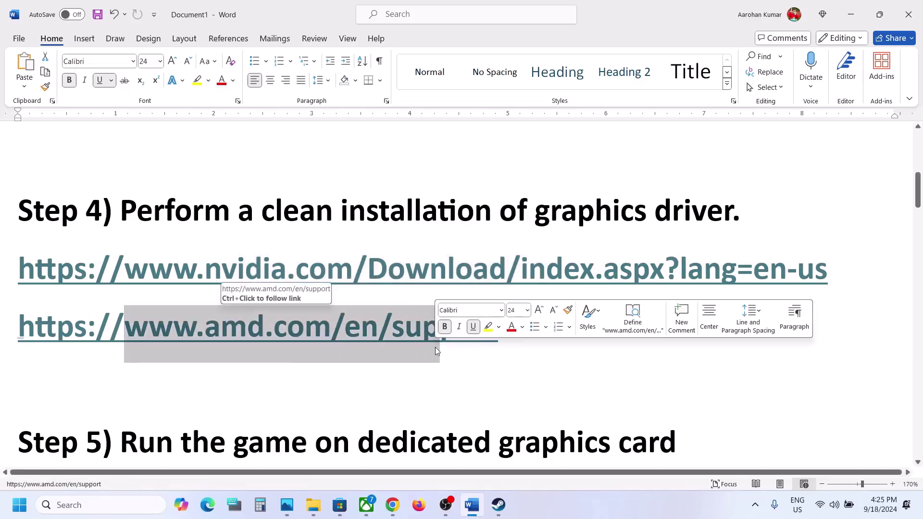
{"action": "left_click", "coordinate": [304, 332]}
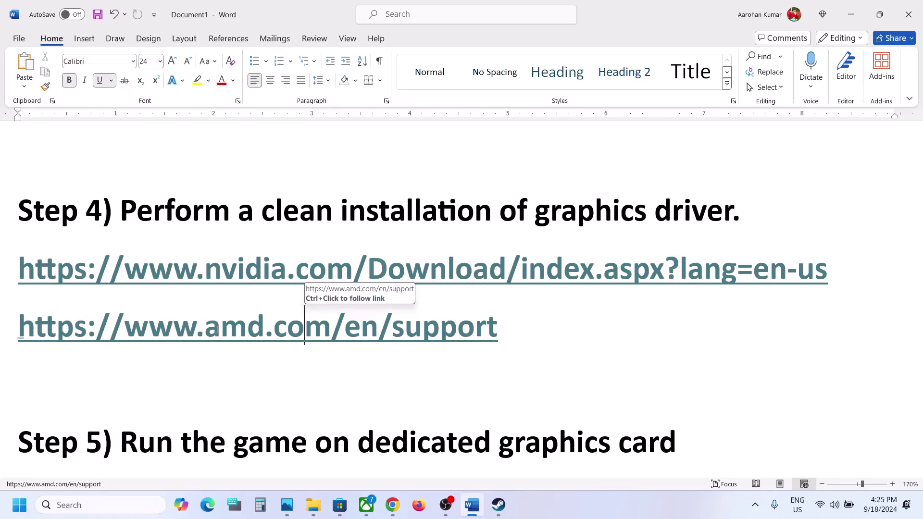
{"action": "left_click_drag", "start_coordinate": [196, 327], "coordinate": [495, 330]}
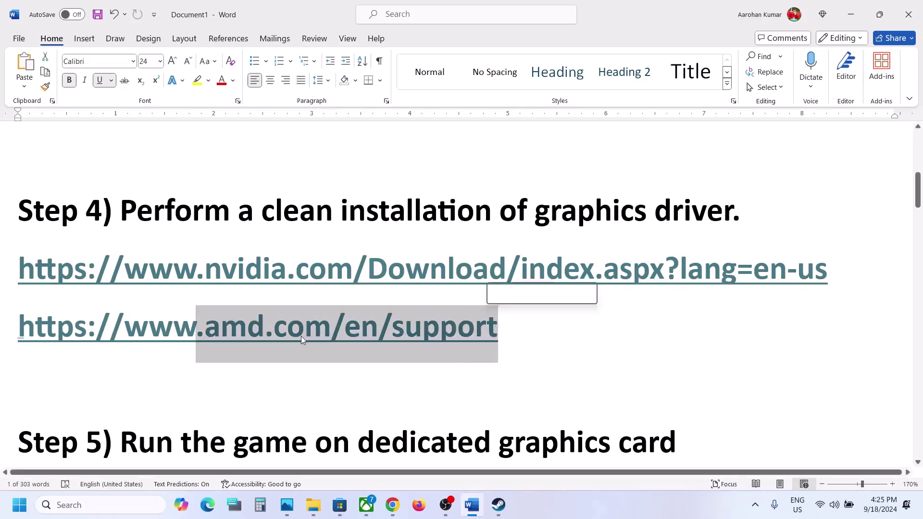
{"action": "left_click_drag", "start_coordinate": [135, 332], "coordinate": [522, 337]}
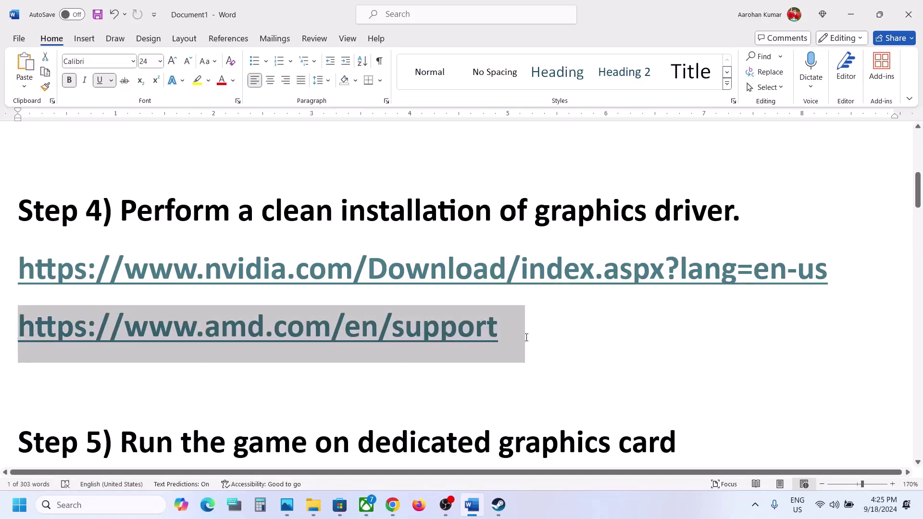
{"action": "left_click_drag", "start_coordinate": [160, 264], "coordinate": [406, 272]}
{"action": "key", "text": "ctrl+c"}
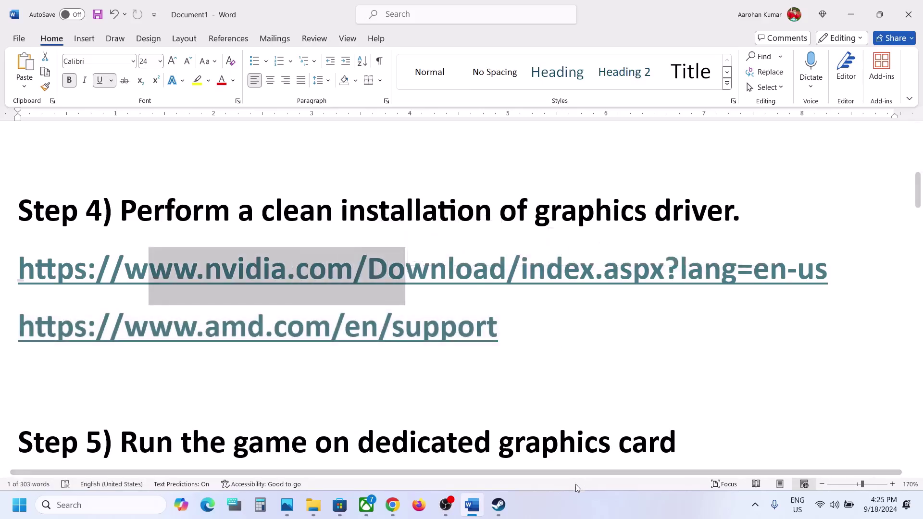
{"action": "left_click", "coordinate": [560, 499]}
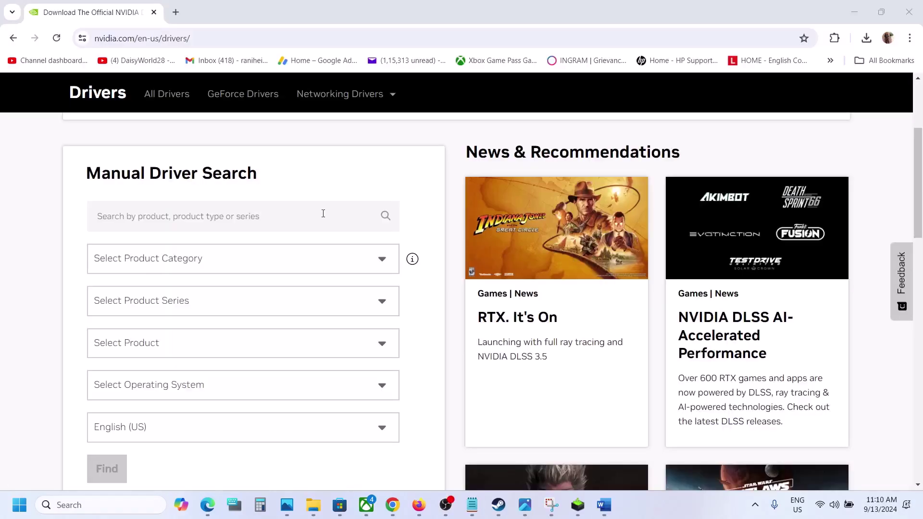
Search NVIDIA drivers for GeForce RTX 30 Series (Notebooks), RTX 3050 Laptop GPU, Windows 11
{"action": "left_click", "coordinate": [190, 263]}
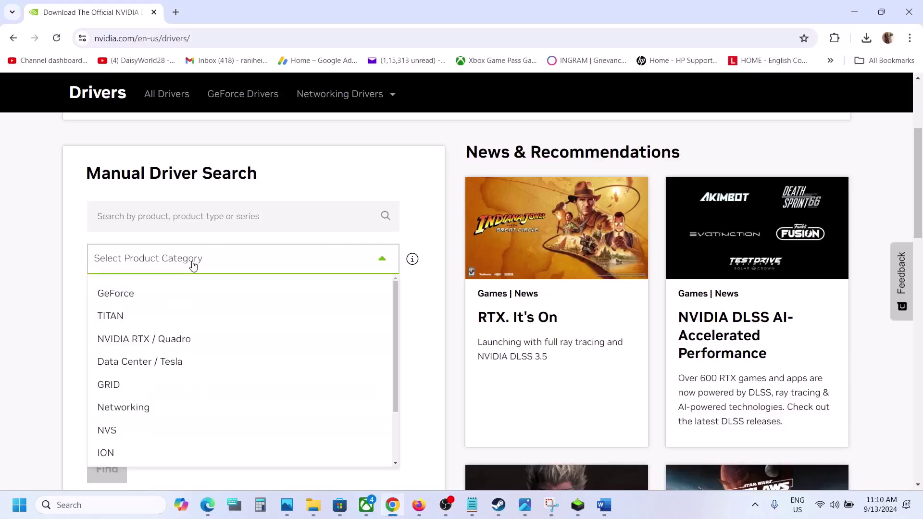
{"action": "left_click", "coordinate": [144, 298]}
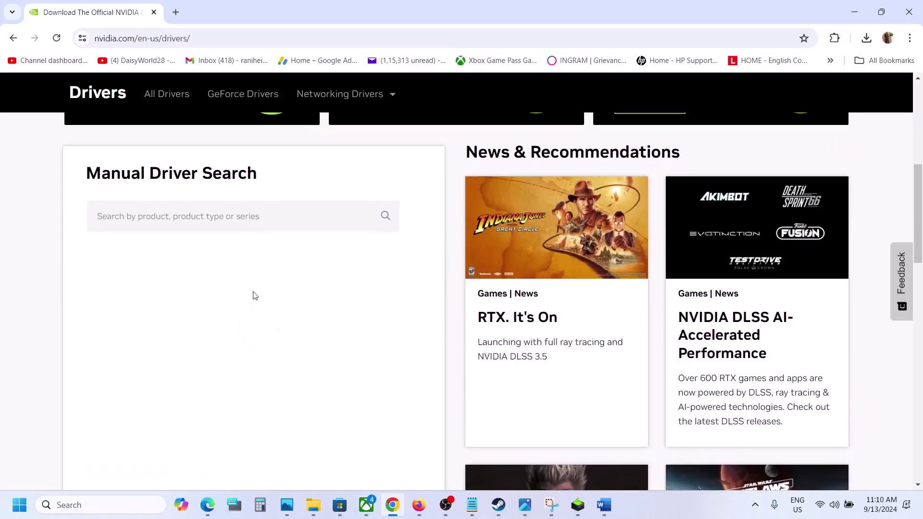
{"action": "left_click", "coordinate": [199, 304]}
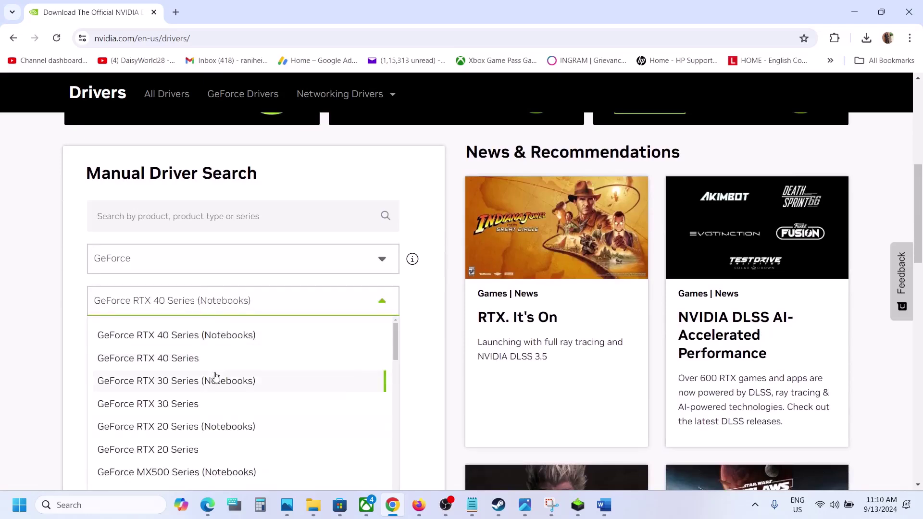
{"action": "left_click", "coordinate": [208, 390]}
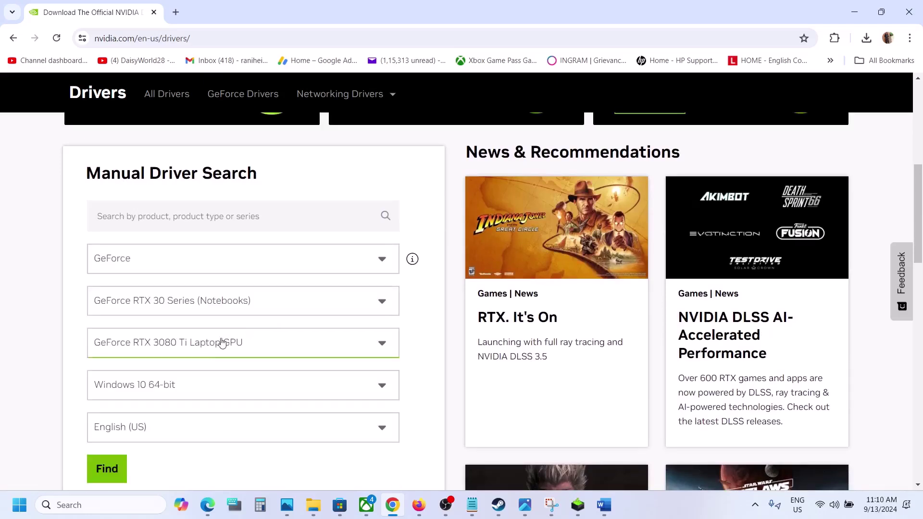
{"action": "left_click", "coordinate": [218, 344]}
{"action": "scroll", "coordinate": [233, 422], "scroll_direction": "down", "scroll_amount": 3}
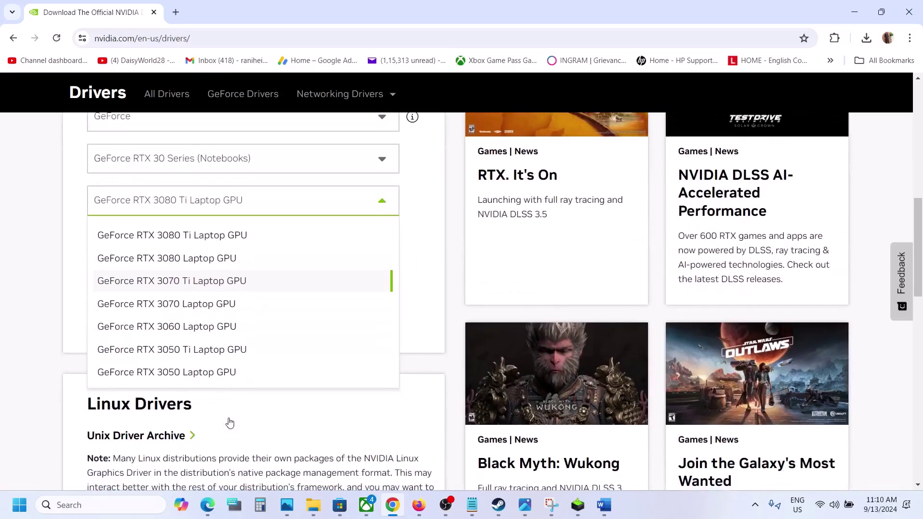
{"action": "left_click", "coordinate": [208, 373]}
{"action": "left_click", "coordinate": [241, 245]}
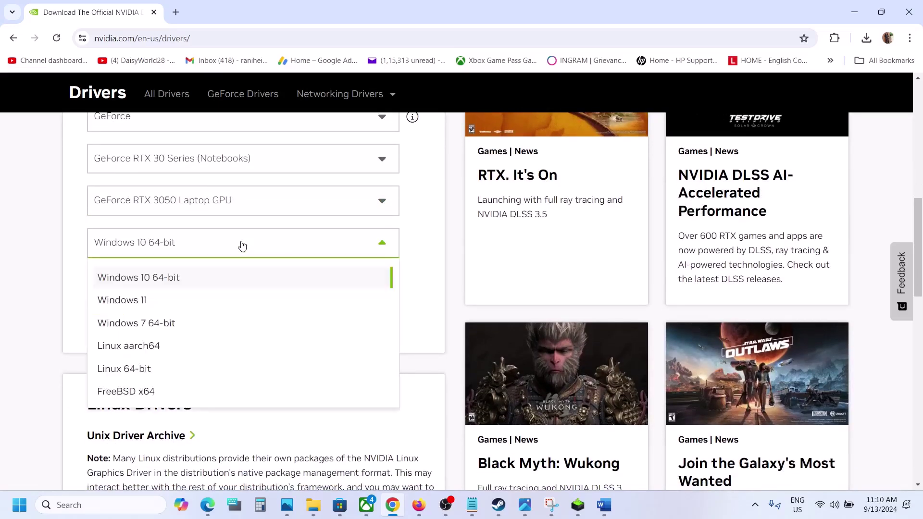
{"action": "left_click", "coordinate": [145, 300]}
{"action": "scroll", "coordinate": [227, 299], "scroll_direction": "up", "scroll_amount": 3}
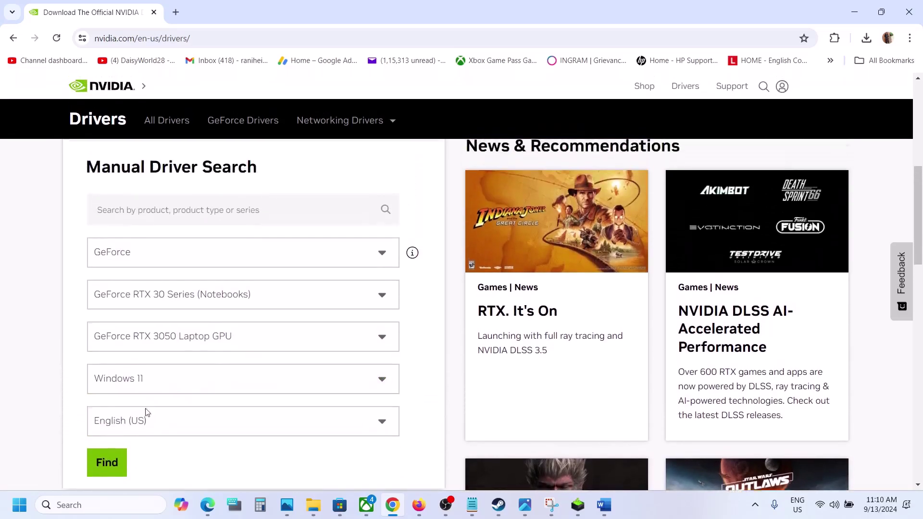
{"action": "left_click", "coordinate": [124, 474]}
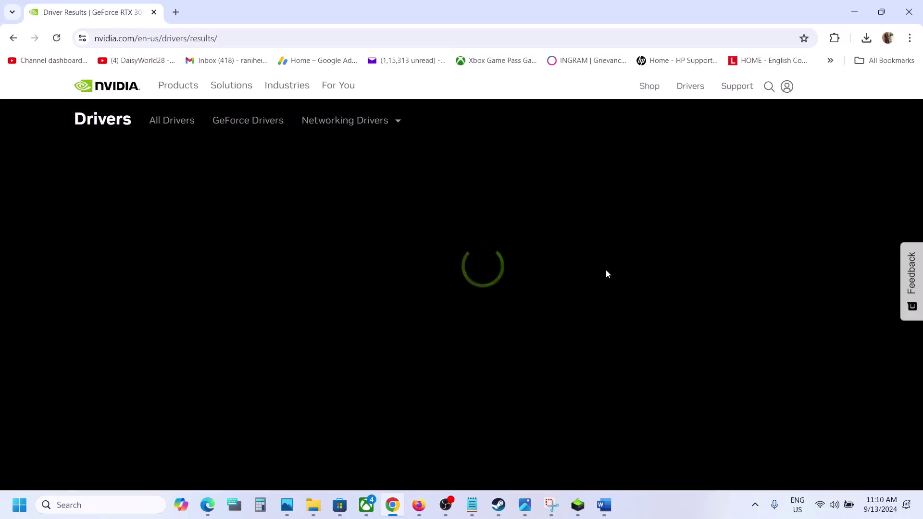
Download Game Ready Driver 561.09 and open its NVIDIA installer
{"action": "scroll", "coordinate": [507, 299], "scroll_direction": "down", "scroll_amount": 2}
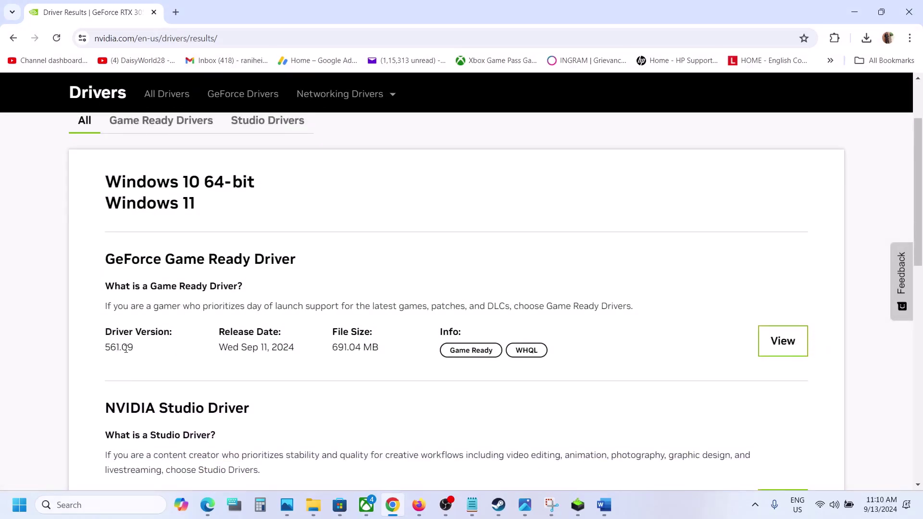
{"action": "left_click", "coordinate": [783, 343]}
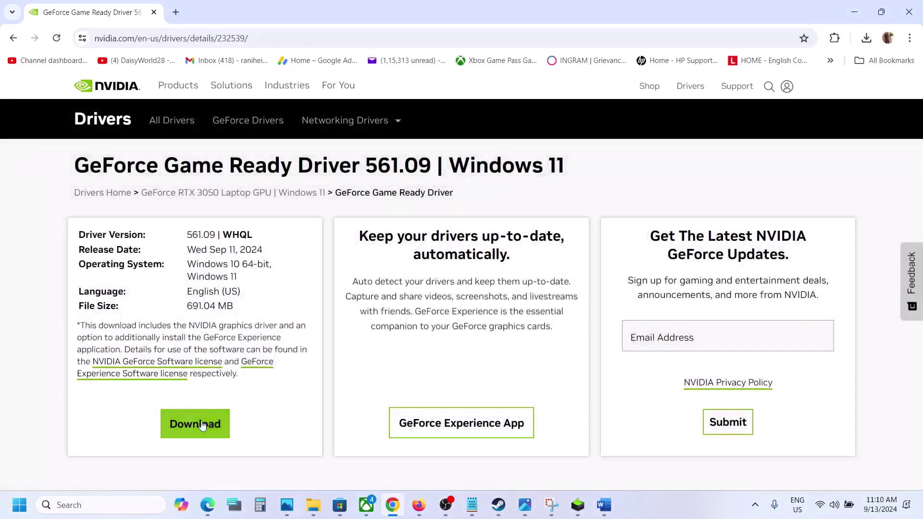
{"action": "left_click", "coordinate": [202, 425]}
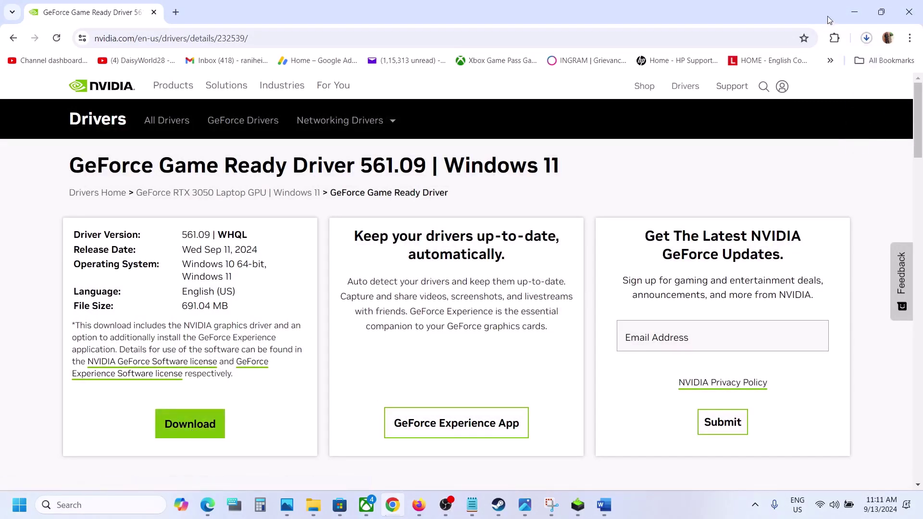
{"action": "left_click", "coordinate": [867, 38]}
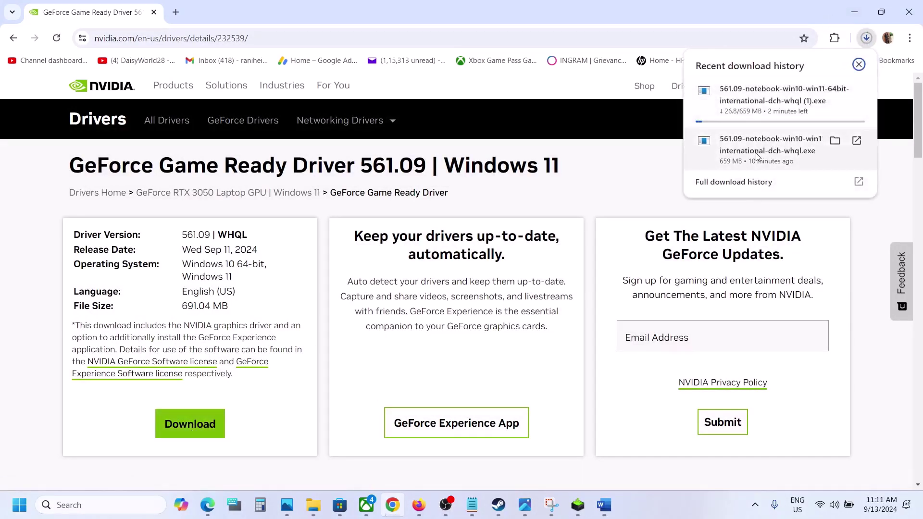
{"action": "left_click", "coordinate": [580, 506]}
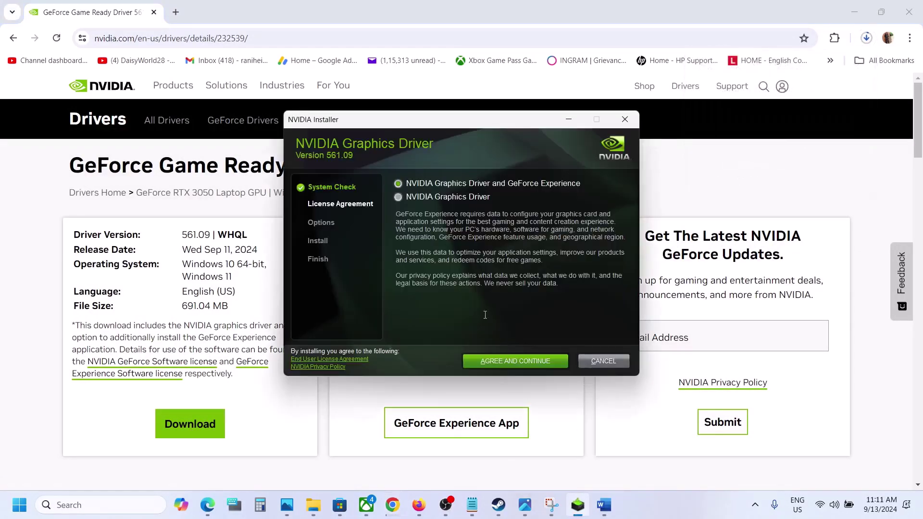
Accept the licence, choose Custom (Advanced) and start a clean install of driver 561.09
{"action": "left_click", "coordinate": [515, 361]}
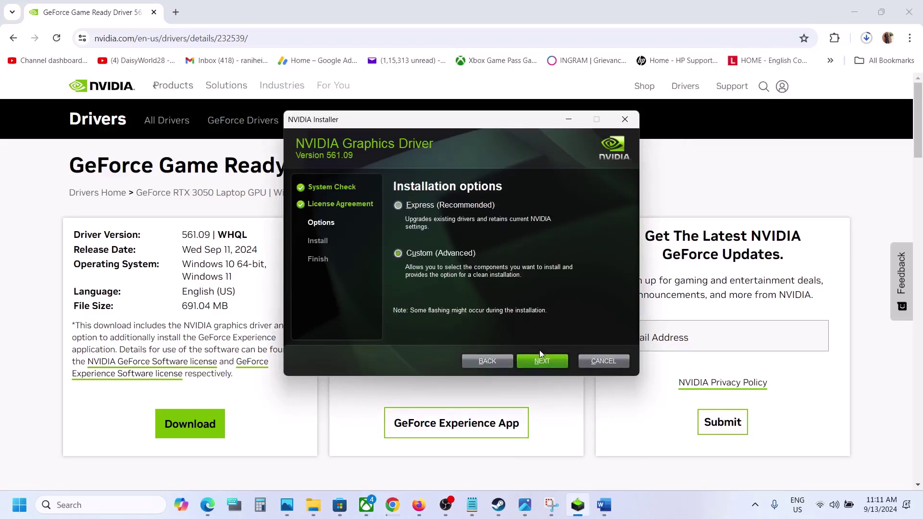
{"action": "left_click", "coordinate": [547, 363]}
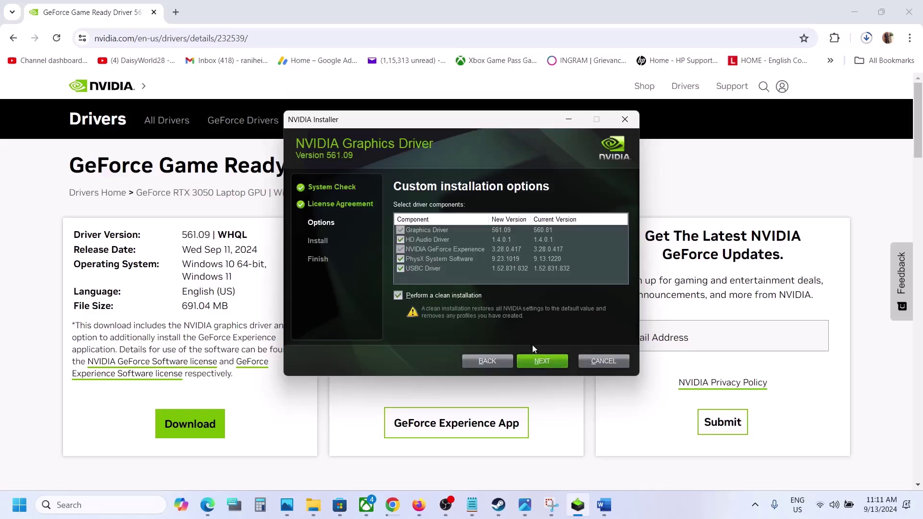
{"action": "left_click", "coordinate": [544, 362]}
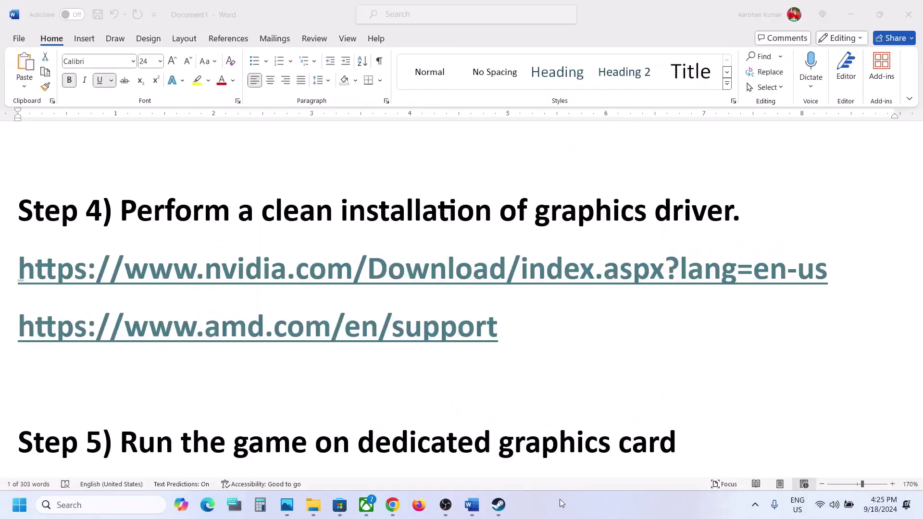
From Step 5 in the notes, search Windows for 'graphics' and open Graphics settings
{"action": "scroll", "coordinate": [378, 379], "scroll_direction": "down", "scroll_amount": 2}
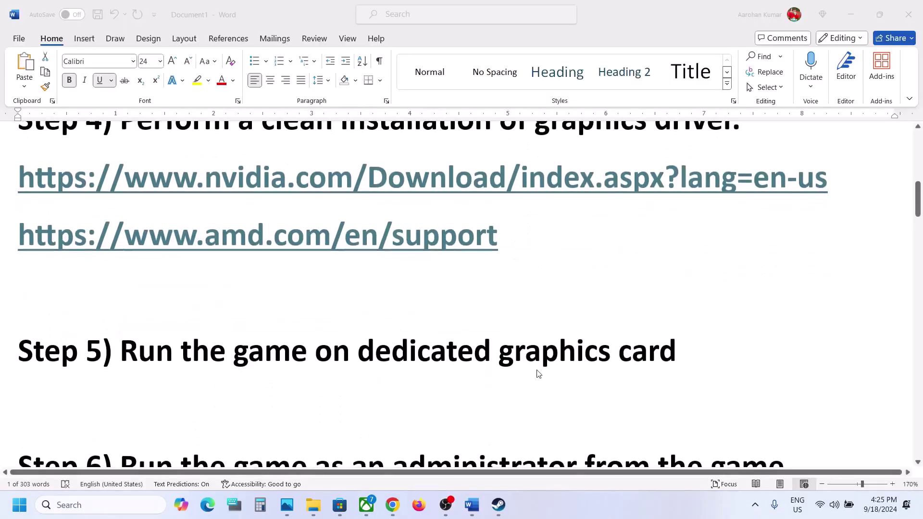
{"action": "double_click", "coordinate": [538, 358]}
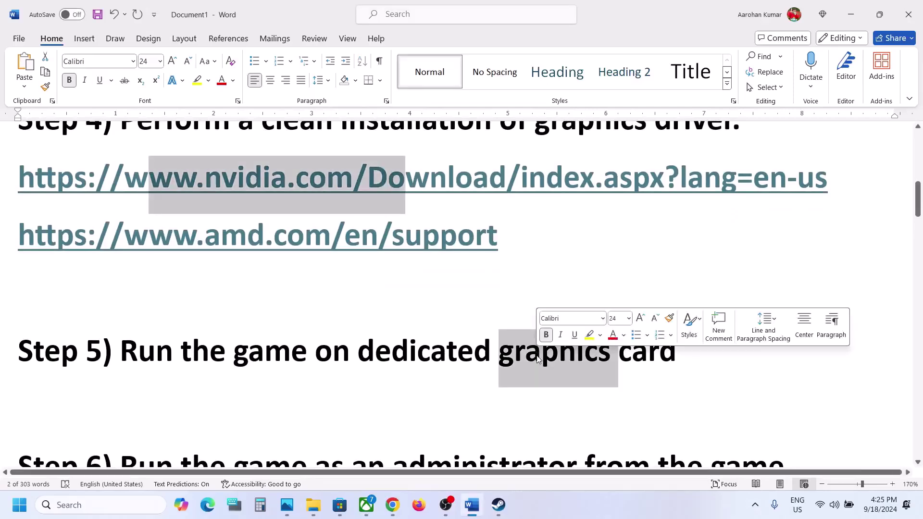
{"action": "left_click", "coordinate": [99, 509]}
{"action": "key", "text": "ctrl+v"}
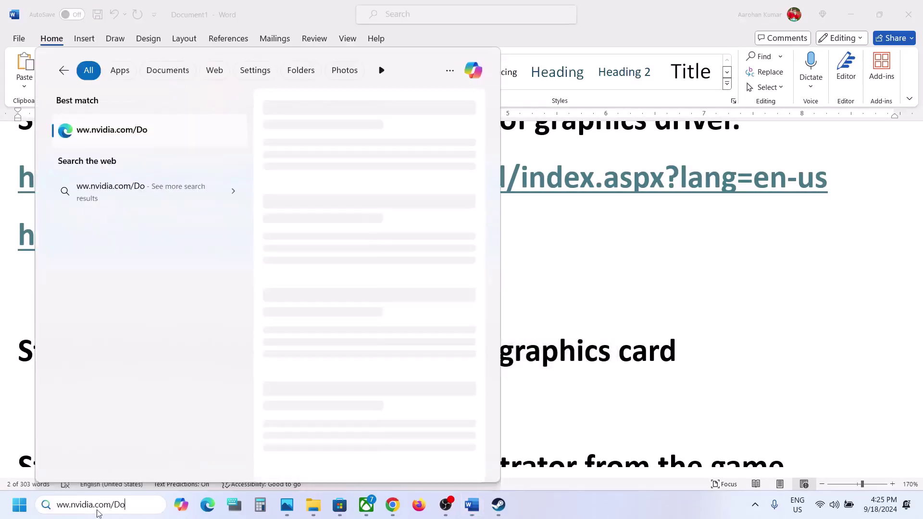
{"action": "key", "text": "BackSpace"}
{"action": "key", "text": "BackSpace"}
{"action": "key", "text": "BackSpace"}
{"action": "key", "text": "BackSpace"}
{"action": "key", "text": "BackSpace"}
{"action": "key", "text": "BackSpace"}
{"action": "key", "text": "BackSpace"}
{"action": "key", "text": "BackSpace"}
{"action": "key", "text": "BackSpace"}
{"action": "key", "text": "BackSpace"}
{"action": "key", "text": "BackSpace"}
{"action": "key", "text": "BackSpace"}
{"action": "key", "text": "BackSpace"}
{"action": "key", "text": "BackSpace"}
{"action": "key", "text": "BackSpace"}
{"action": "key", "text": "BackSpace"}
{"action": "type", "text": "g"}
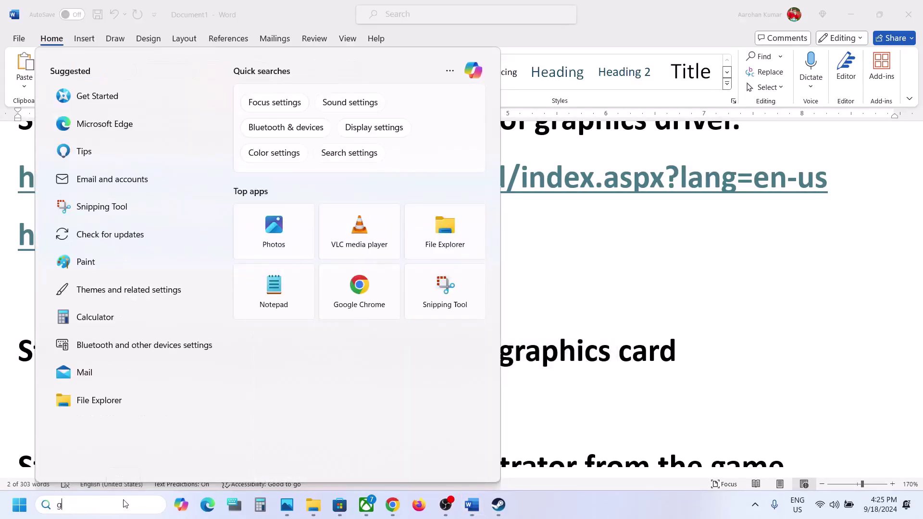
{"action": "type", "text": "raphics"}
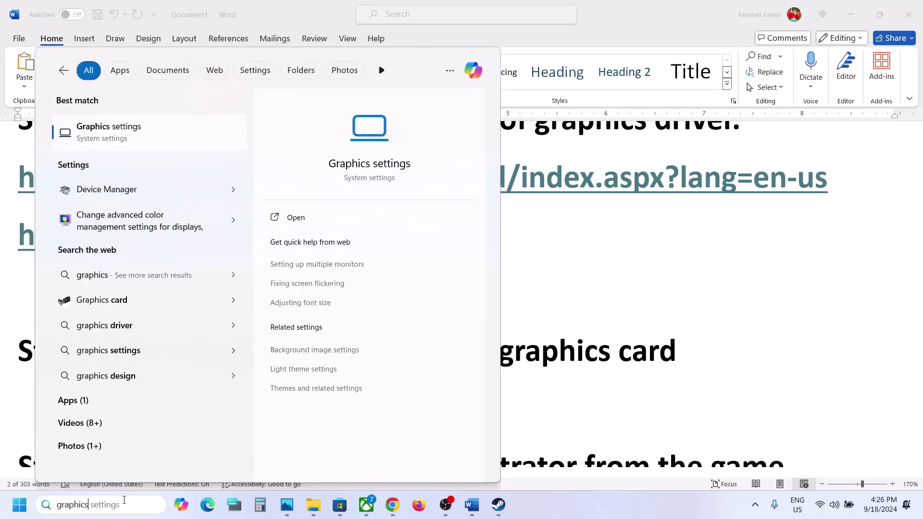
{"action": "key", "text": "Return"}
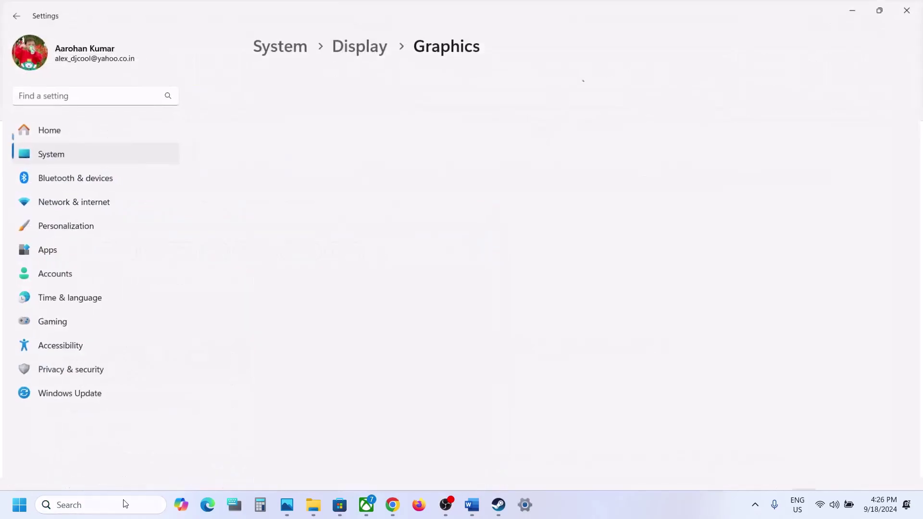
Add the Frostpunk2 app from Program Files (x86)\Steam\steamapps\common\Frostpunk2 to the Graphics list
{"action": "left_click", "coordinate": [290, 215]}
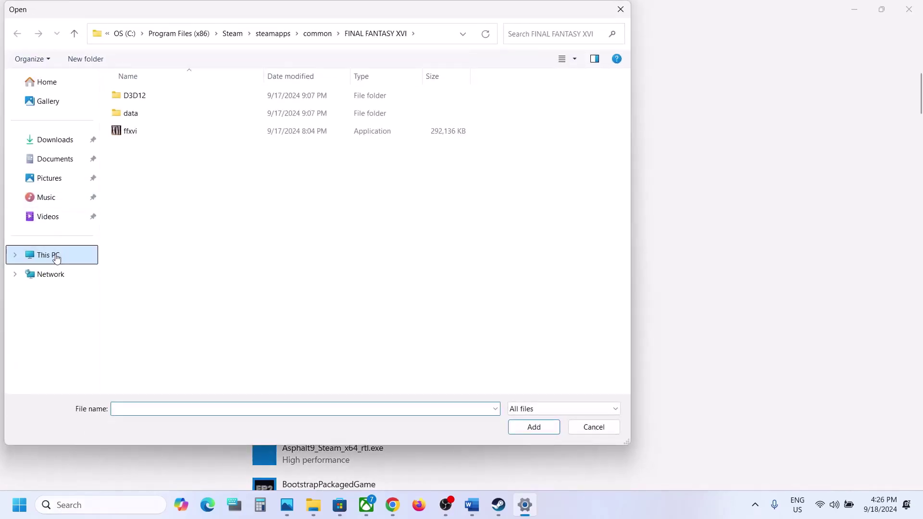
{"action": "left_click", "coordinate": [56, 259]}
{"action": "double_click", "coordinate": [196, 115]}
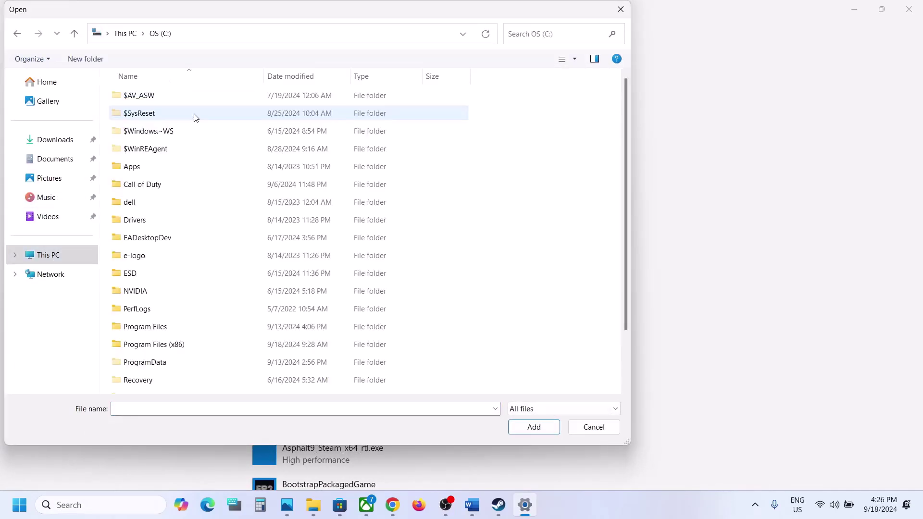
{"action": "scroll", "coordinate": [199, 124], "scroll_direction": "down", "scroll_amount": 1}
{"action": "double_click", "coordinate": [173, 283]}
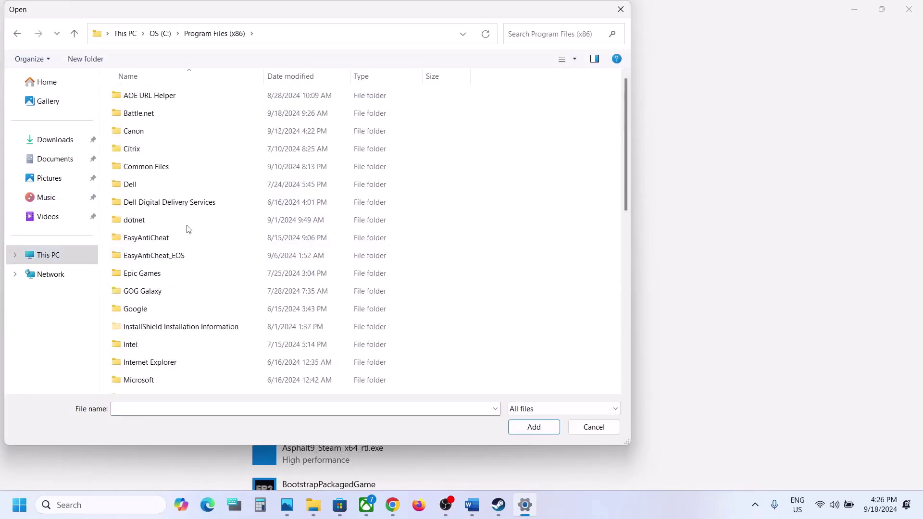
{"action": "scroll", "coordinate": [185, 176], "scroll_direction": "down", "scroll_amount": 5}
{"action": "double_click", "coordinate": [144, 284]}
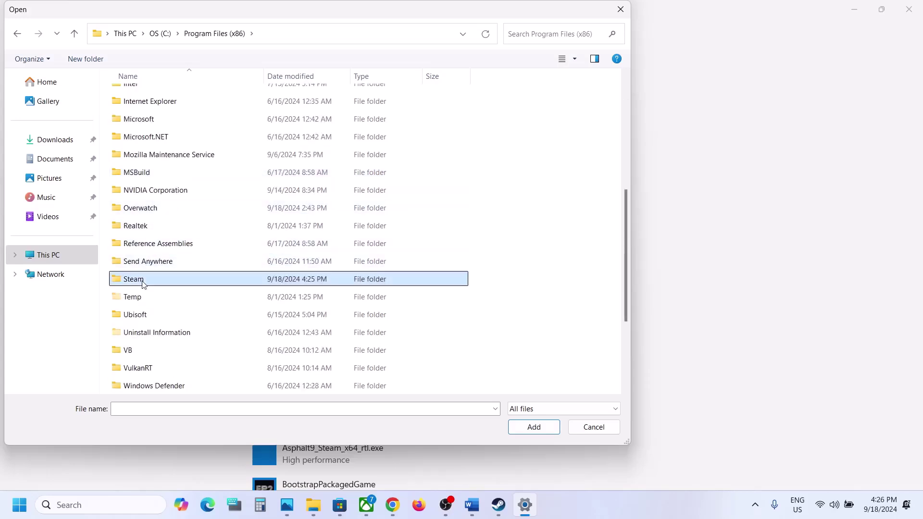
{"action": "scroll", "coordinate": [143, 284], "scroll_direction": "down", "scroll_amount": 2}
{"action": "double_click", "coordinate": [142, 208]}
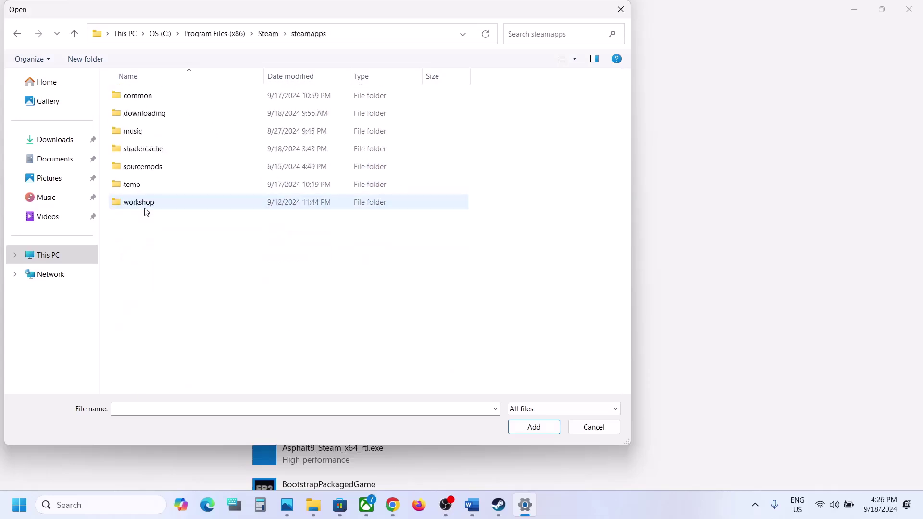
{"action": "double_click", "coordinate": [147, 98]}
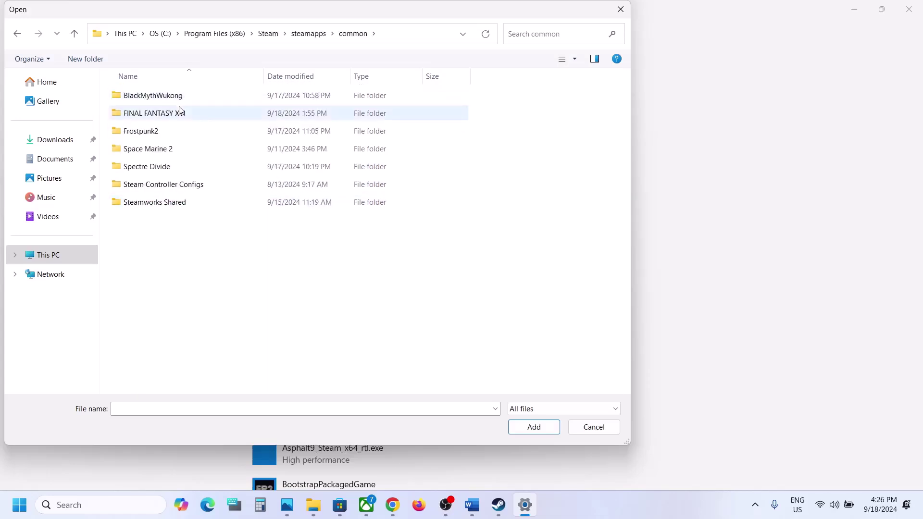
{"action": "left_click", "coordinate": [159, 132]}
{"action": "double_click", "coordinate": [159, 132]}
{"action": "left_click", "coordinate": [160, 167]}
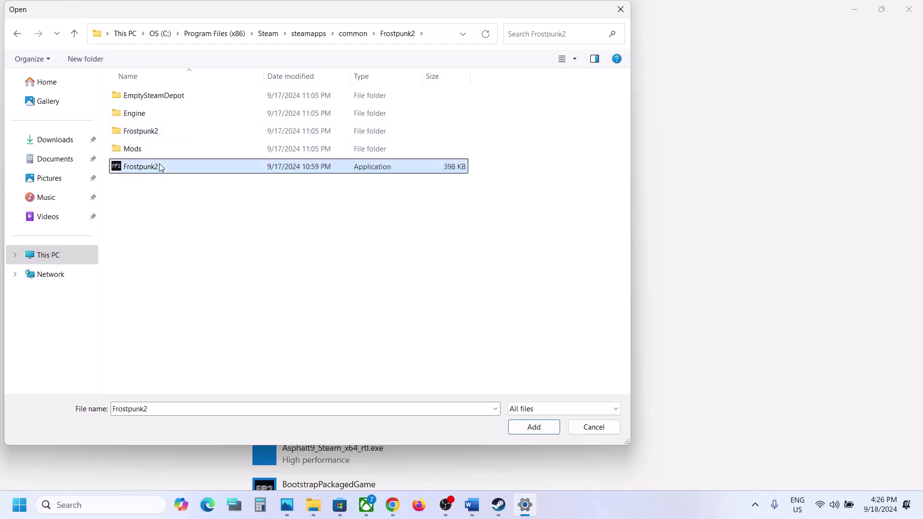
{"action": "left_click", "coordinate": [529, 427]}
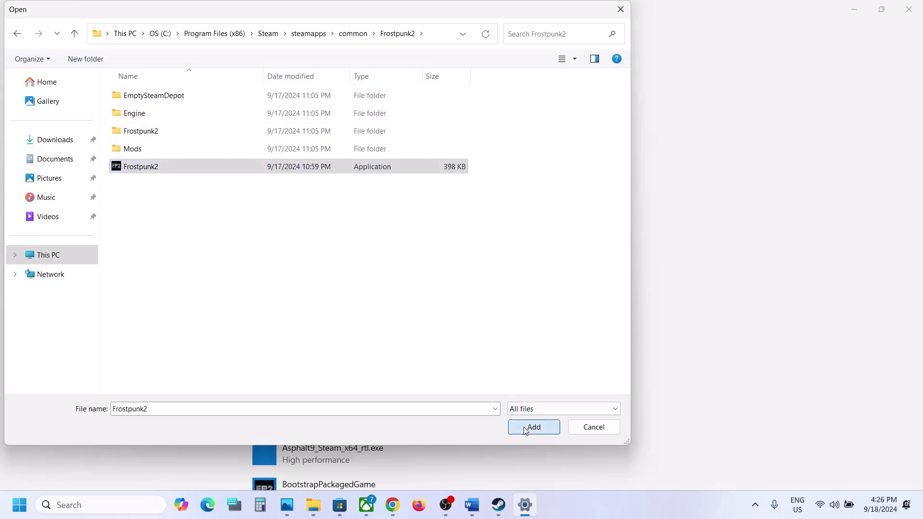
Set the Frostpunk2 entry's graphics preference to High performance and save
{"action": "scroll", "coordinate": [402, 404], "scroll_direction": "down", "scroll_amount": 2}
{"action": "scroll", "coordinate": [403, 406], "scroll_direction": "down", "scroll_amount": 10}
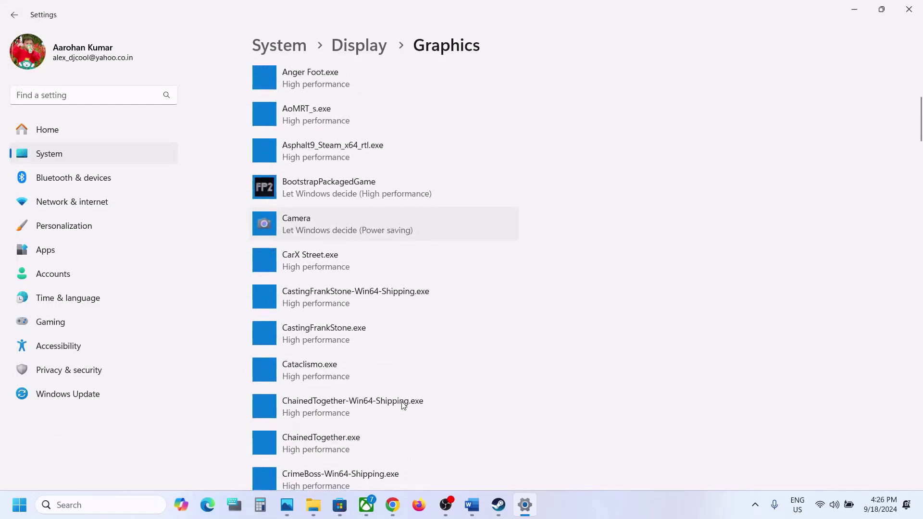
{"action": "scroll", "coordinate": [403, 405], "scroll_direction": "down", "scroll_amount": 6}
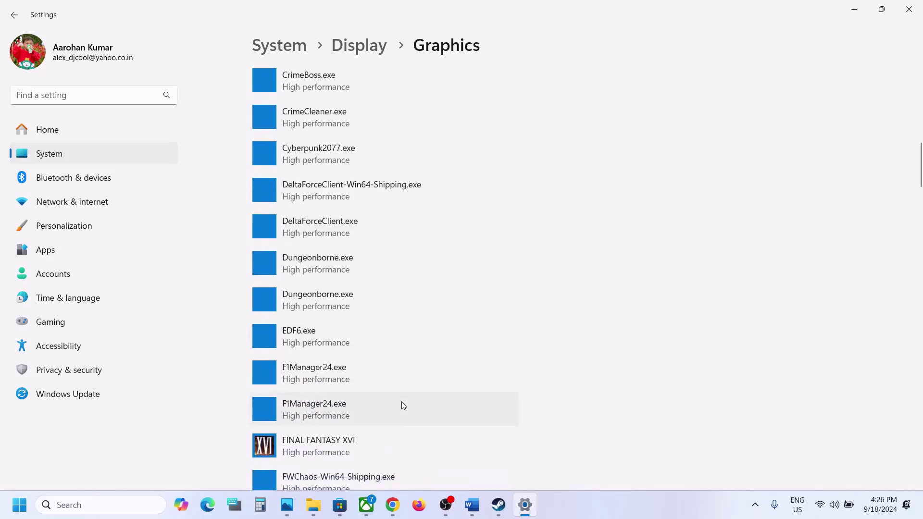
{"action": "scroll", "coordinate": [403, 406], "scroll_direction": "down", "scroll_amount": 3}
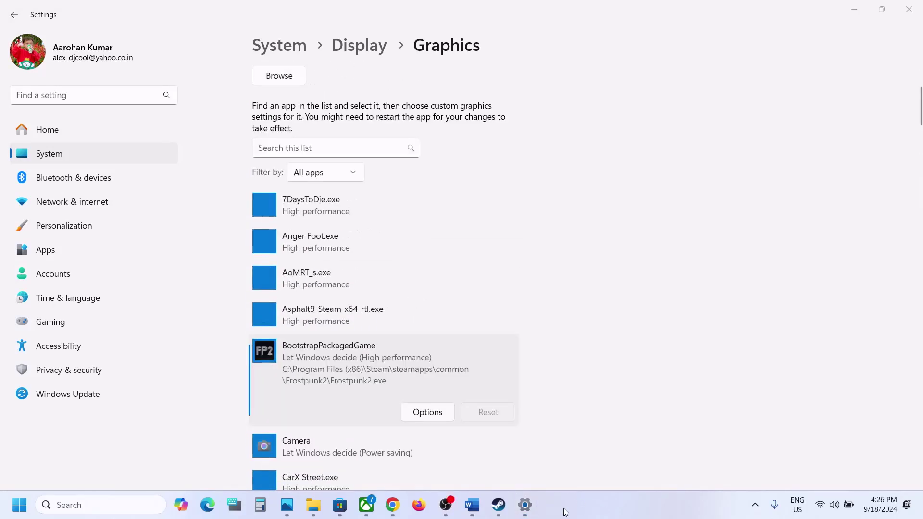
{"action": "left_click", "coordinate": [318, 384]}
{"action": "left_click", "coordinate": [417, 412]}
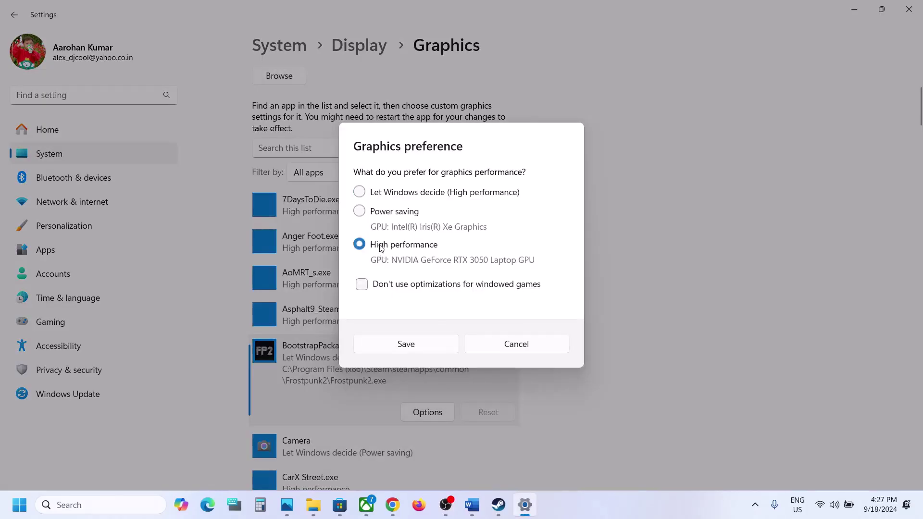
{"action": "left_click", "coordinate": [425, 344]}
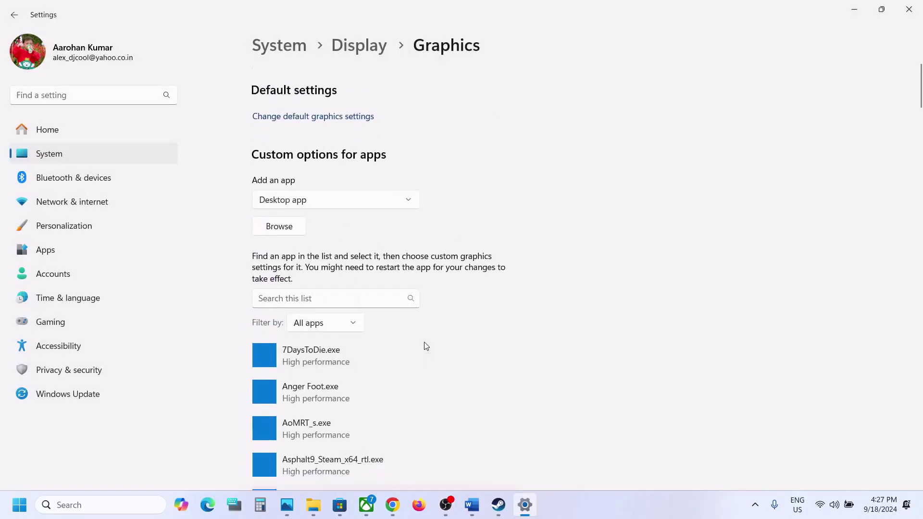
Add Frostpunk2-Win64-Shipping.exe from Binaries\Win64 and save it as High performance
{"action": "left_click", "coordinate": [287, 217]}
{"action": "left_click", "coordinate": [142, 136]}
{"action": "double_click", "coordinate": [142, 136]}
{"action": "double_click", "coordinate": [140, 98]}
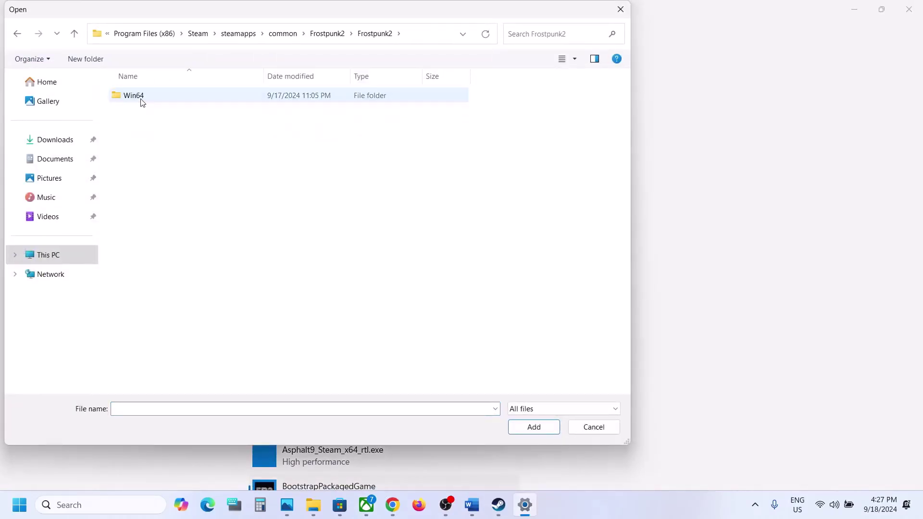
{"action": "double_click", "coordinate": [142, 98]}
{"action": "left_click", "coordinate": [171, 114]}
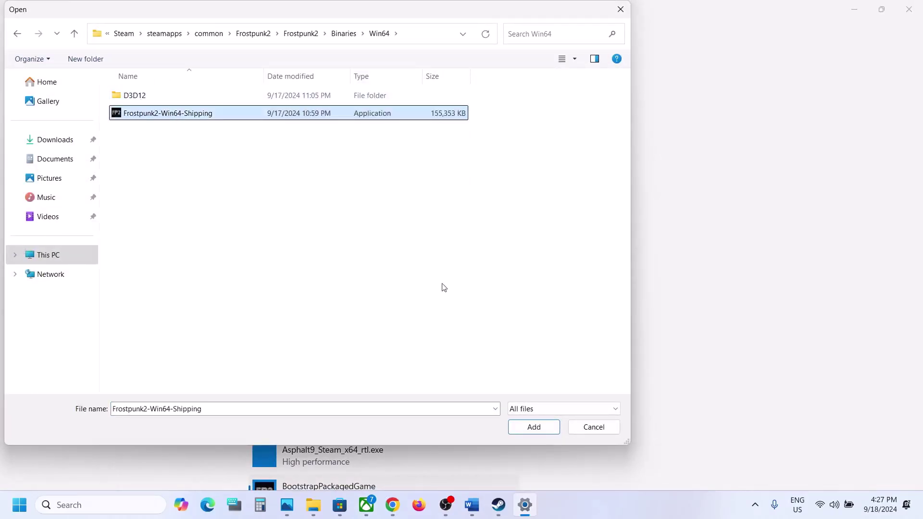
{"action": "left_click", "coordinate": [529, 427]}
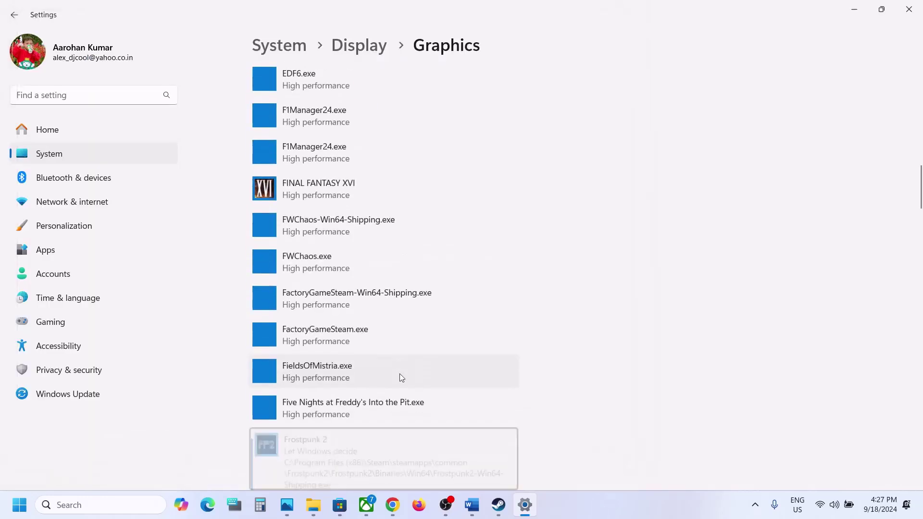
{"action": "left_click", "coordinate": [358, 441]}
{"action": "left_click", "coordinate": [426, 395]}
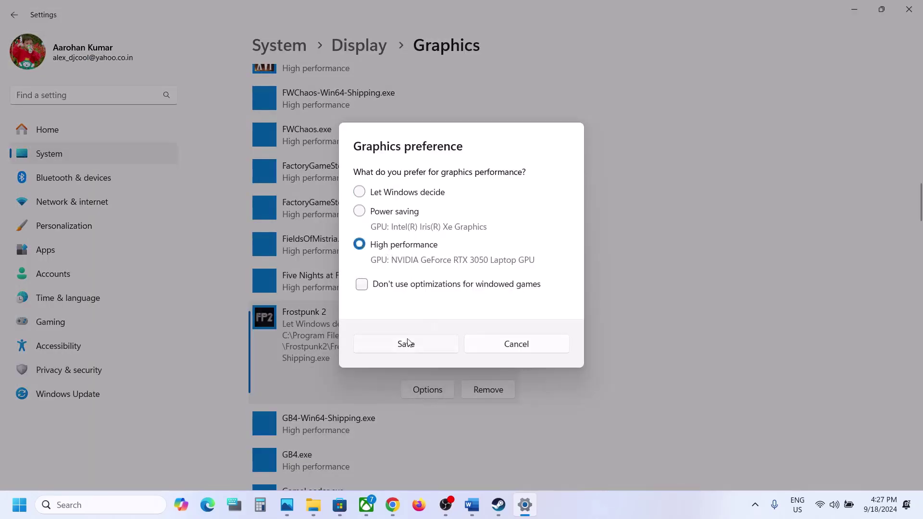
{"action": "left_click", "coordinate": [405, 345]}
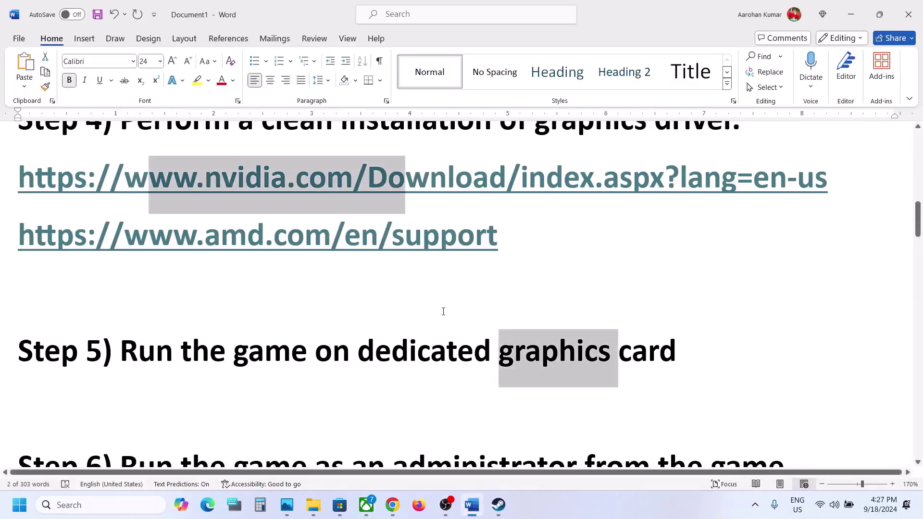
Check Step 6 in the notes, then browse Frostpunk 2's local files from Steam
{"action": "scroll", "coordinate": [441, 317], "scroll_direction": "down", "scroll_amount": 3}
{"action": "left_click_drag", "start_coordinate": [151, 296], "coordinate": [255, 354]}
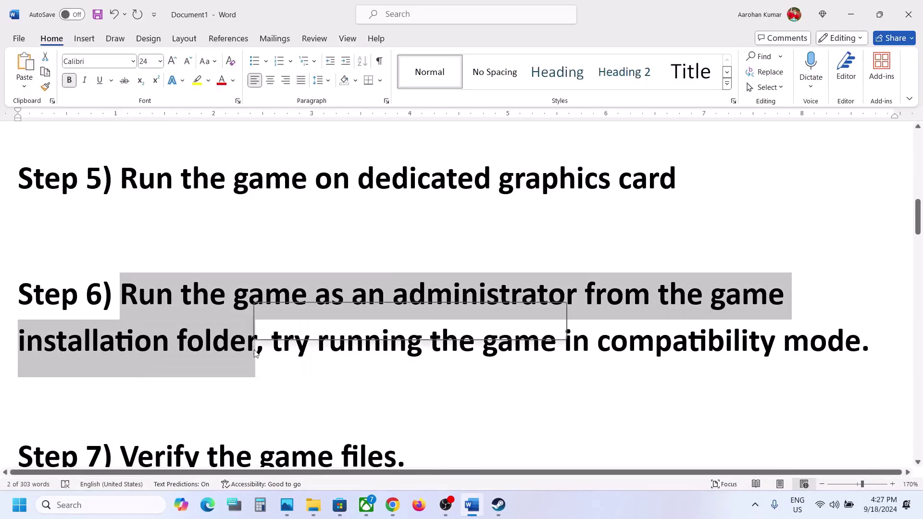
{"action": "left_click", "coordinate": [499, 505]}
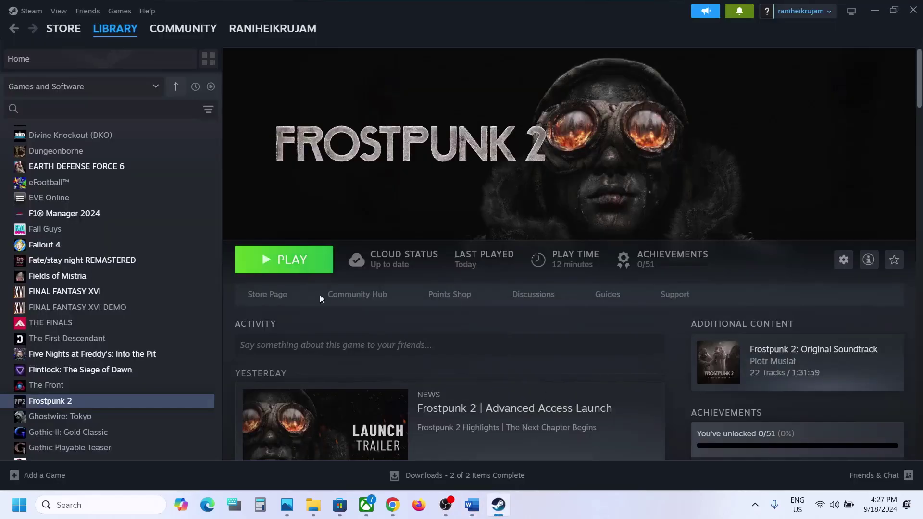
{"action": "right_click", "coordinate": [129, 403]}
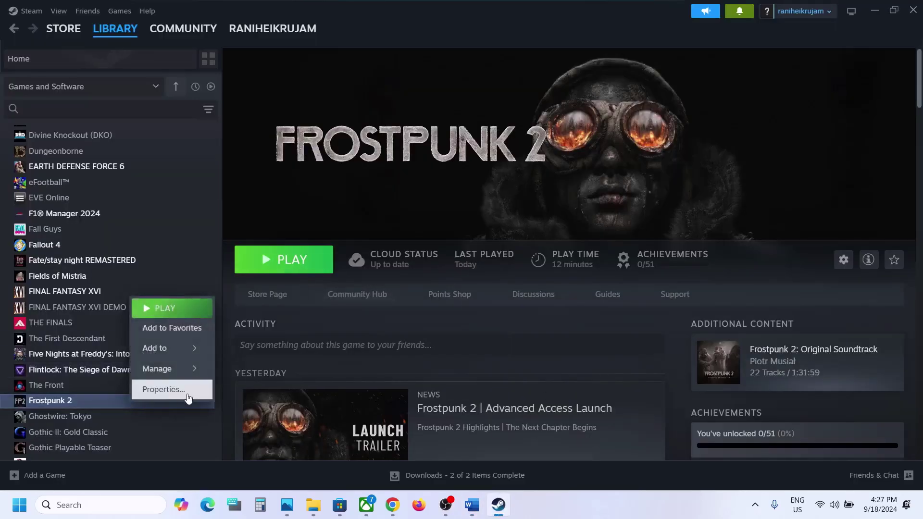
{"action": "mouse_move", "coordinate": [159, 369]}
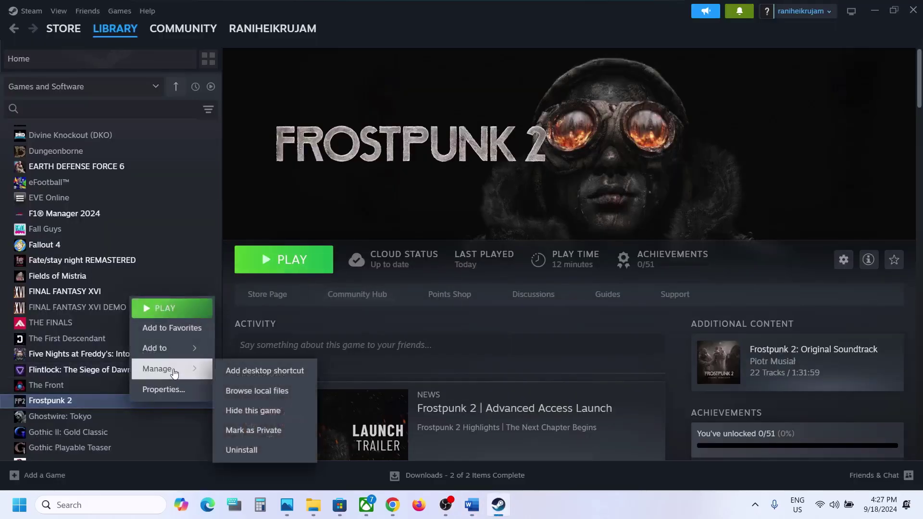
{"action": "left_click", "coordinate": [288, 391]}
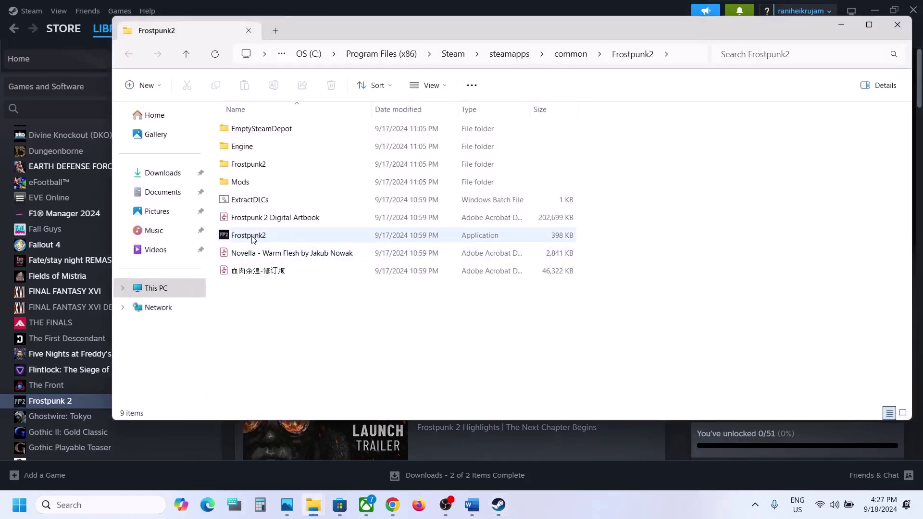
Set the Frostpunk2.exe launcher to run as administrator and apply it
{"action": "left_click", "coordinate": [251, 240]}
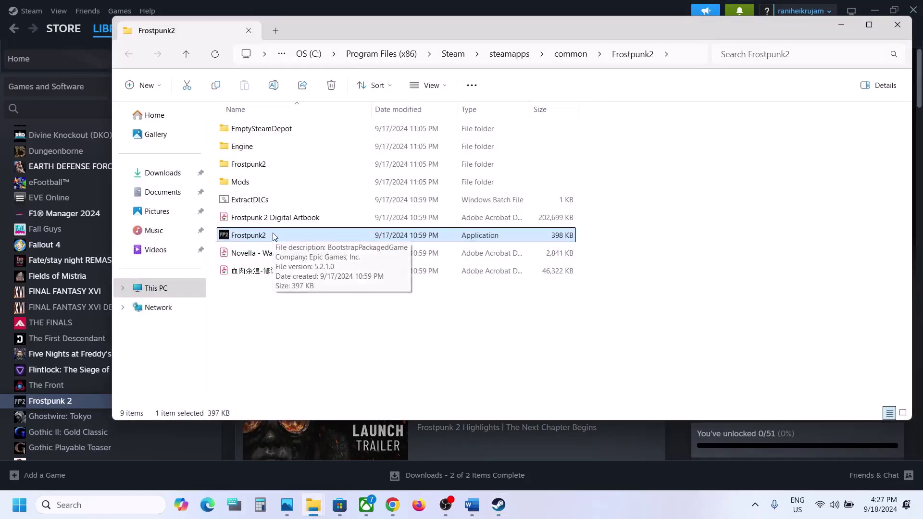
{"action": "right_click", "coordinate": [272, 235]}
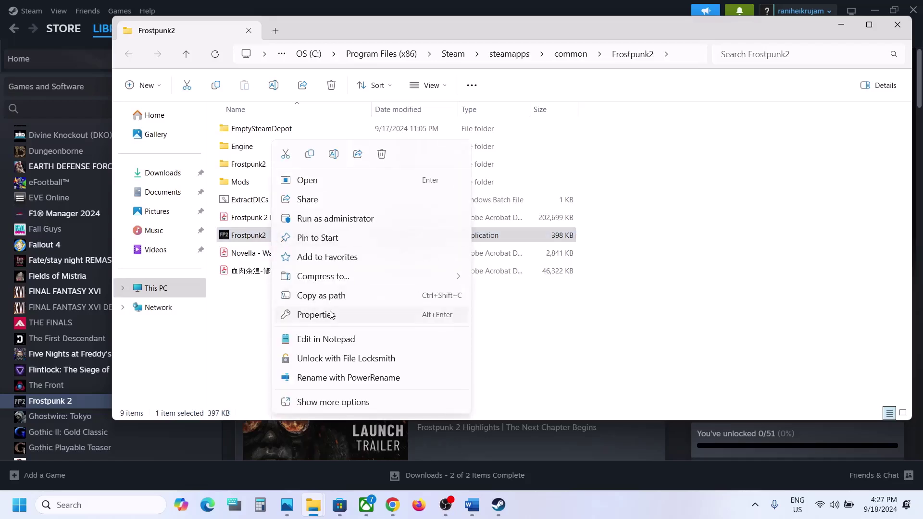
{"action": "left_click", "coordinate": [331, 315]}
{"action": "left_click", "coordinate": [386, 191]}
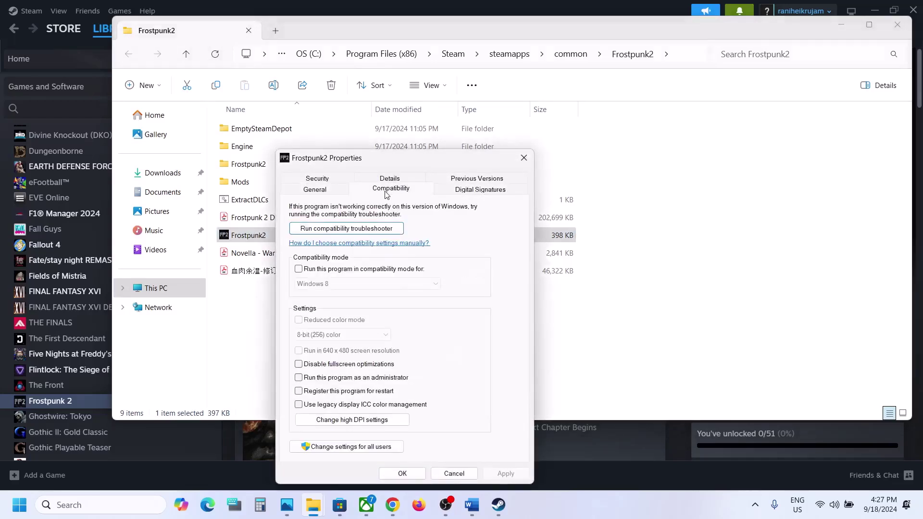
{"action": "left_click", "coordinate": [300, 378]}
{"action": "left_click", "coordinate": [504, 474]}
{"action": "left_click", "coordinate": [403, 474]}
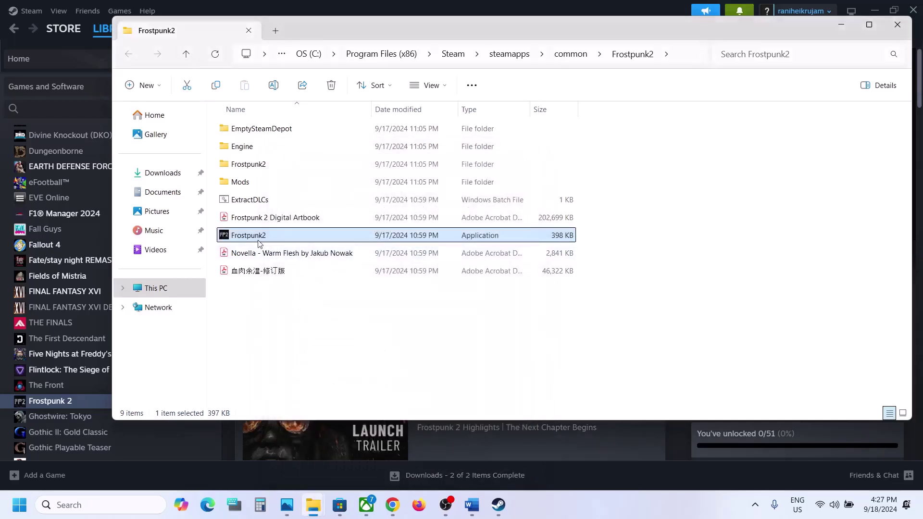
Turn on compatibility mode for the Frostpunk2 launcher and save
{"action": "right_click", "coordinate": [282, 239]}
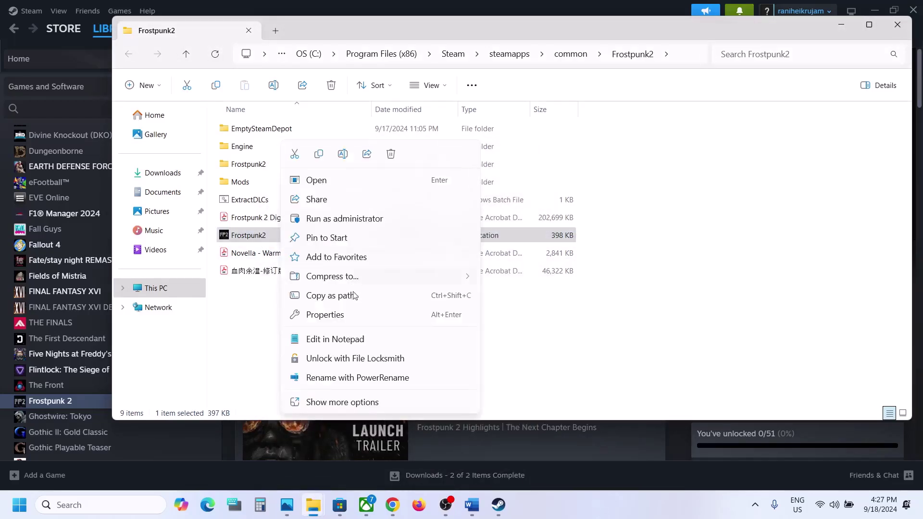
{"action": "left_click", "coordinate": [325, 315]}
{"action": "left_click", "coordinate": [381, 191]}
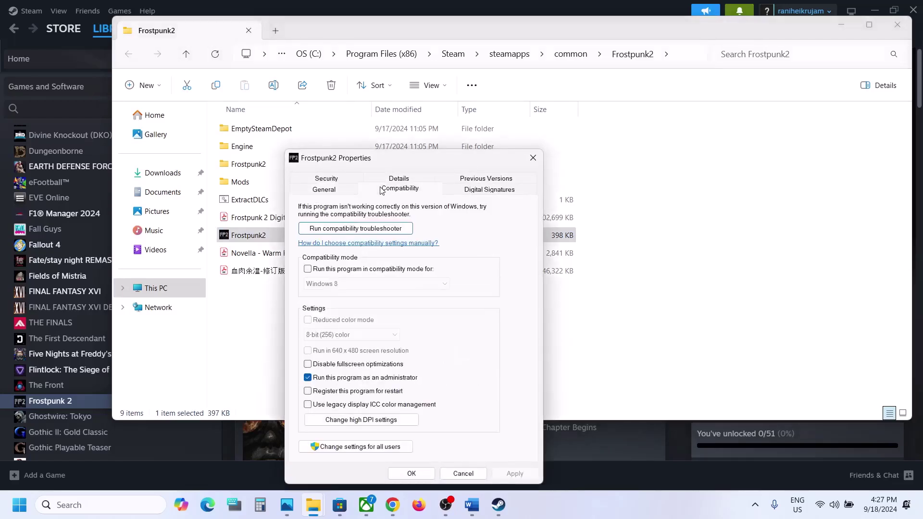
{"action": "left_click", "coordinate": [308, 270]}
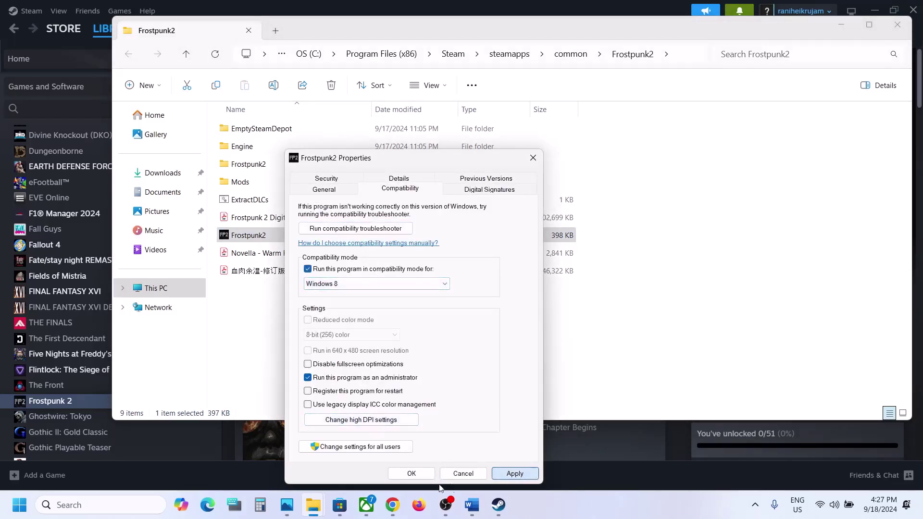
{"action": "left_click", "coordinate": [403, 477]}
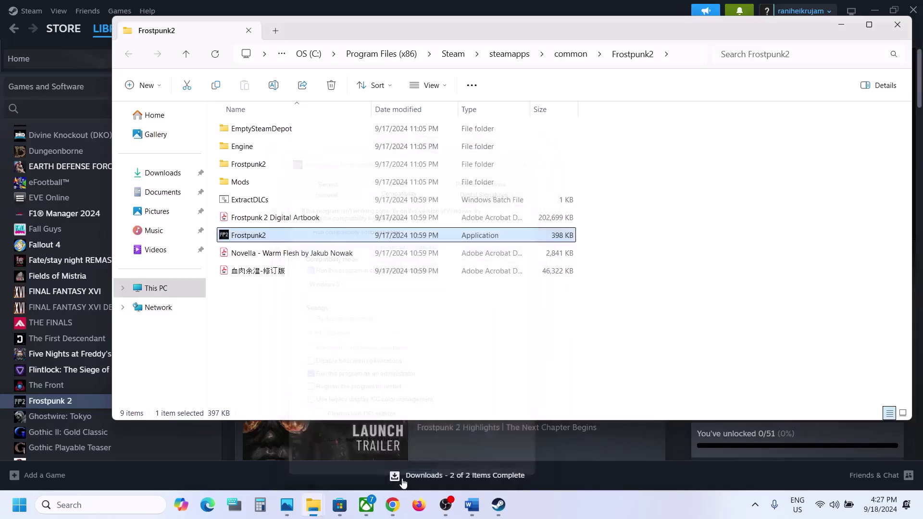
Choose Windows 7 as the launcher's compatibility mode and apply the changes
{"action": "right_click", "coordinate": [276, 239]}
{"action": "left_click", "coordinate": [330, 315]}
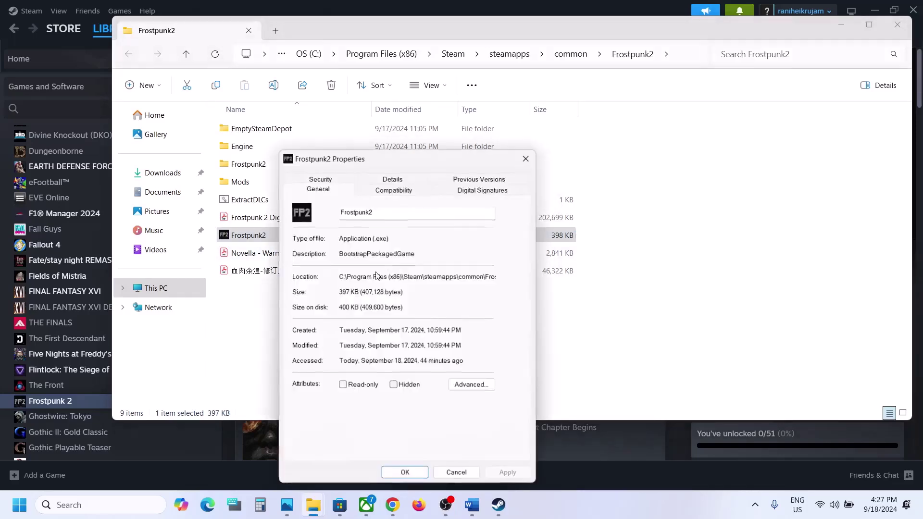
{"action": "left_click", "coordinate": [372, 192]}
{"action": "left_click", "coordinate": [328, 288]}
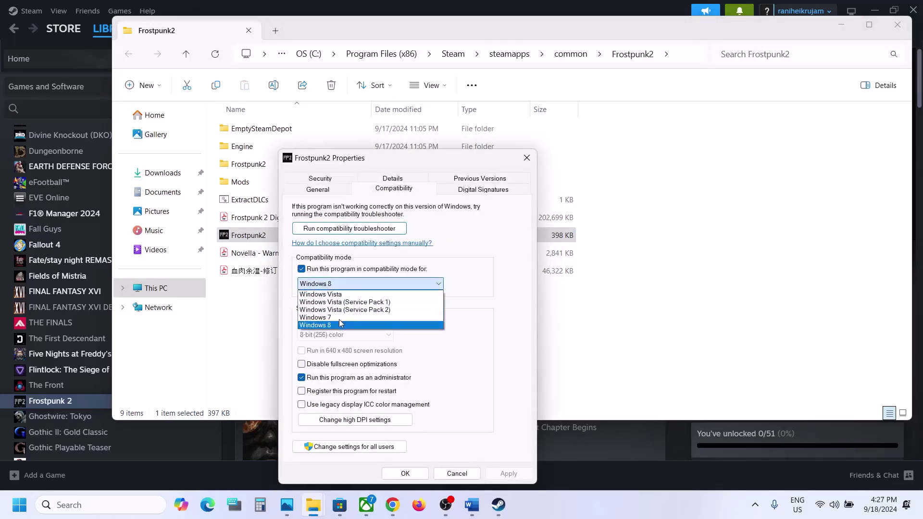
{"action": "left_click", "coordinate": [337, 316]}
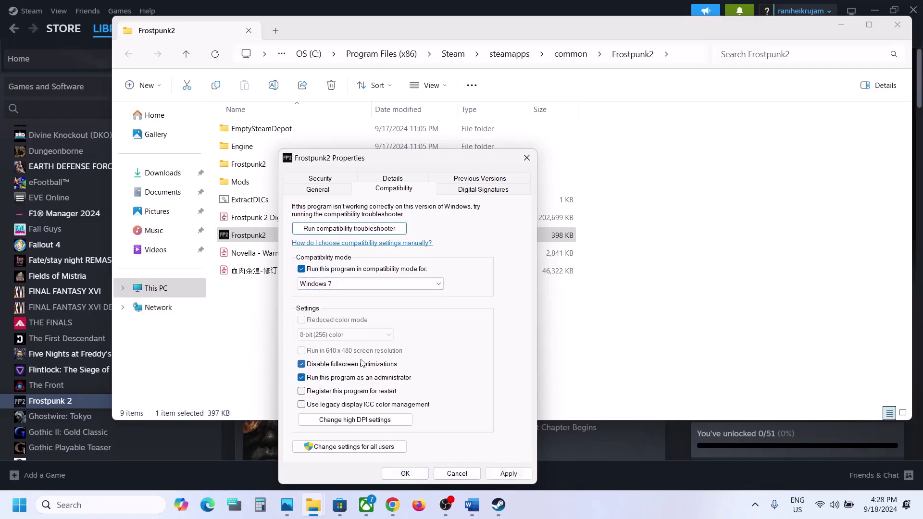
{"action": "left_click", "coordinate": [505, 473]}
{"action": "left_click", "coordinate": [415, 474]}
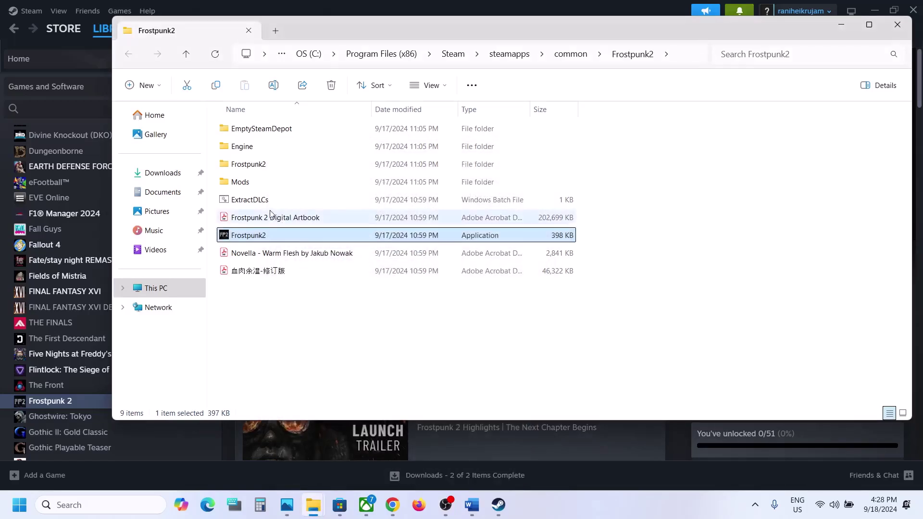
Browse to Frostpunk2\Binaries\Win64 and select Frostpunk2-Win64-Shipping
{"action": "left_click", "coordinate": [254, 170]}
{"action": "double_click", "coordinate": [261, 168]}
{"action": "double_click", "coordinate": [253, 133]}
{"action": "double_click", "coordinate": [254, 133]}
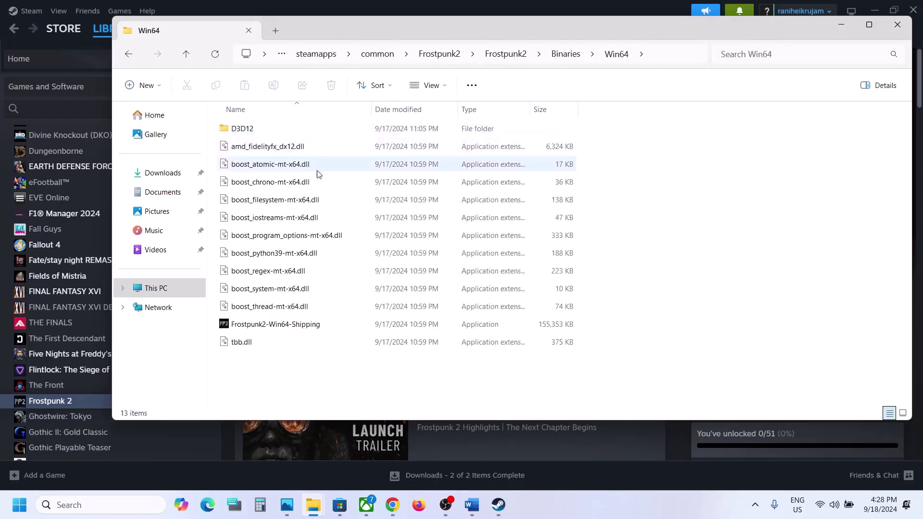
{"action": "left_click", "coordinate": [268, 326]}
Set Frostpunk2-Win64-Shipping to run as administrator and apply
{"action": "right_click", "coordinate": [268, 326]}
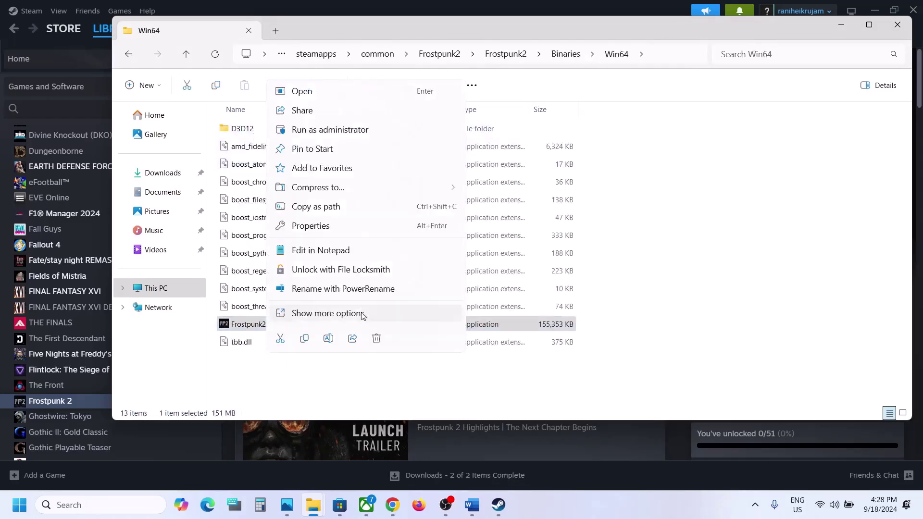
{"action": "left_click", "coordinate": [311, 226]}
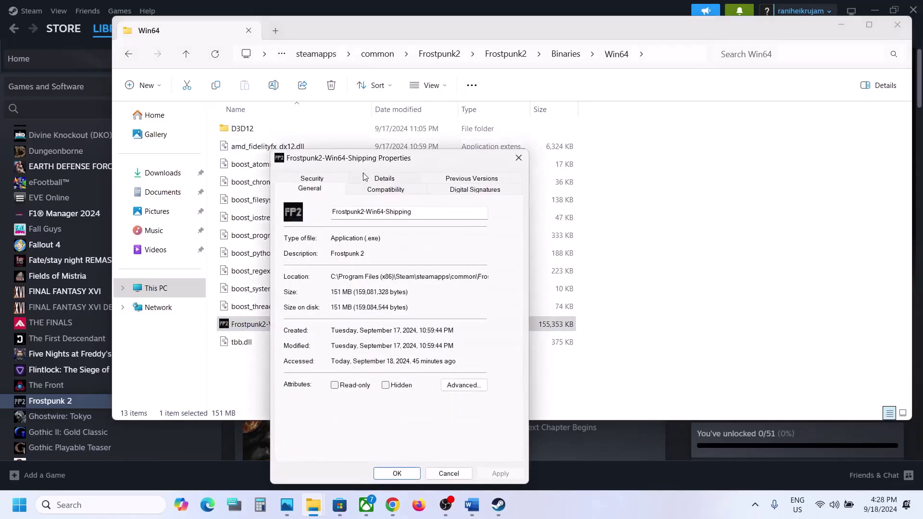
{"action": "left_click", "coordinate": [373, 191]}
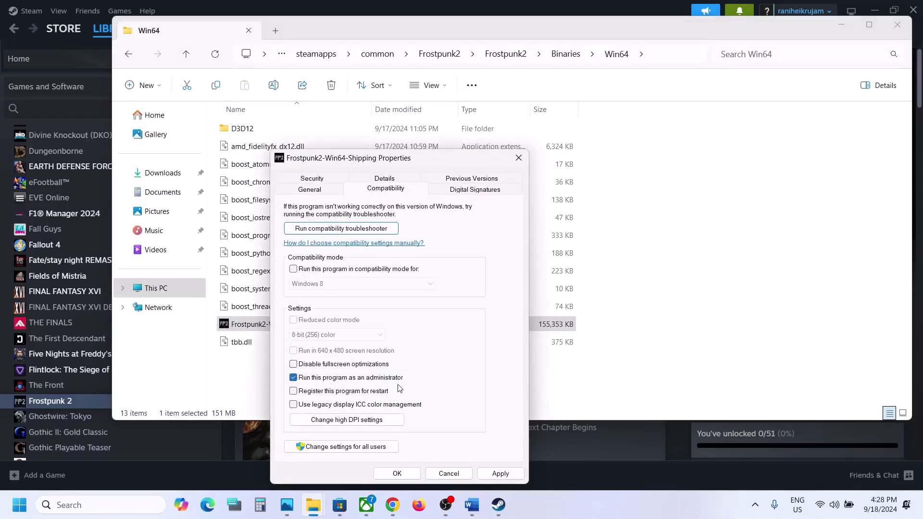
{"action": "left_click", "coordinate": [500, 474]}
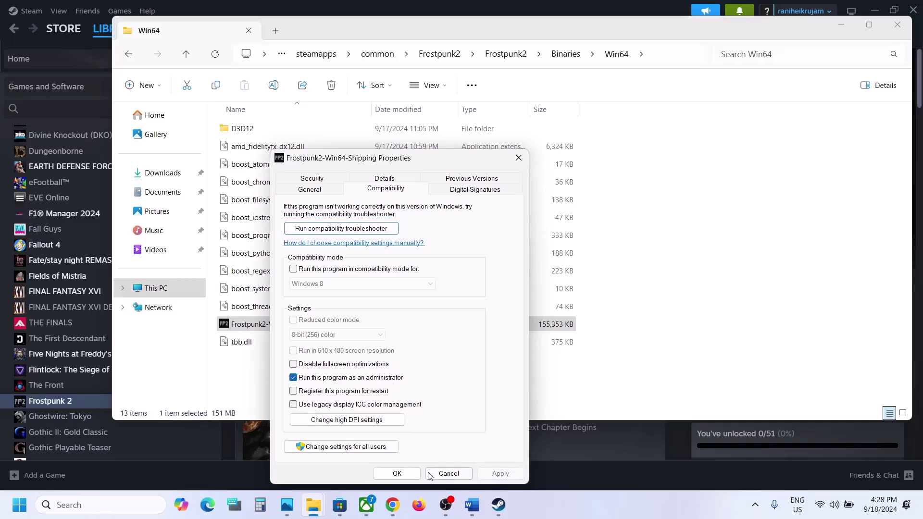
{"action": "left_click", "coordinate": [397, 474]}
Give the shipping executable Windows 7 compatibility mode with fullscreen optimizations disabled
{"action": "right_click", "coordinate": [278, 330]}
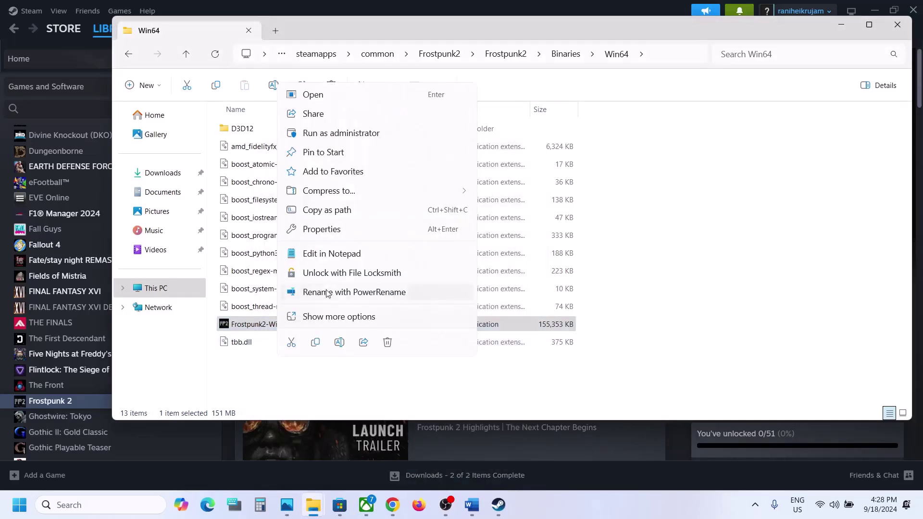
{"action": "left_click", "coordinate": [314, 230]}
{"action": "left_click", "coordinate": [366, 191]}
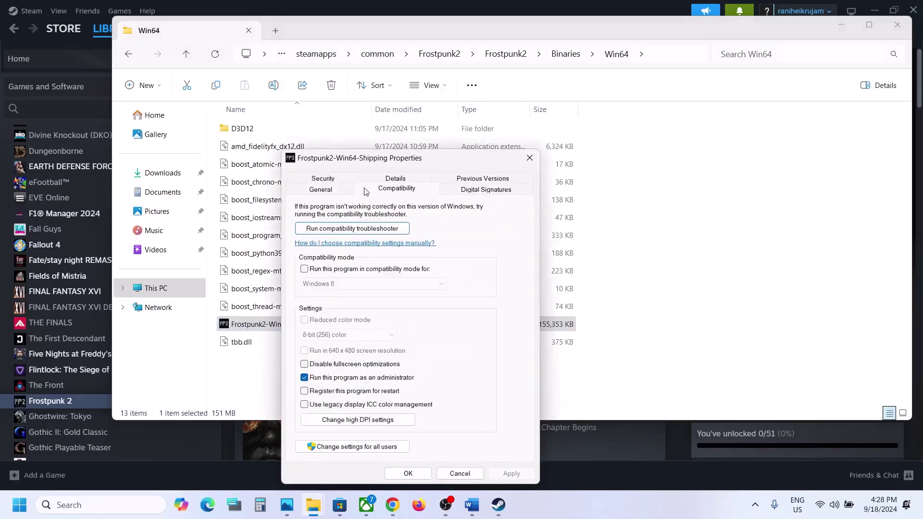
{"action": "left_click", "coordinate": [305, 271]}
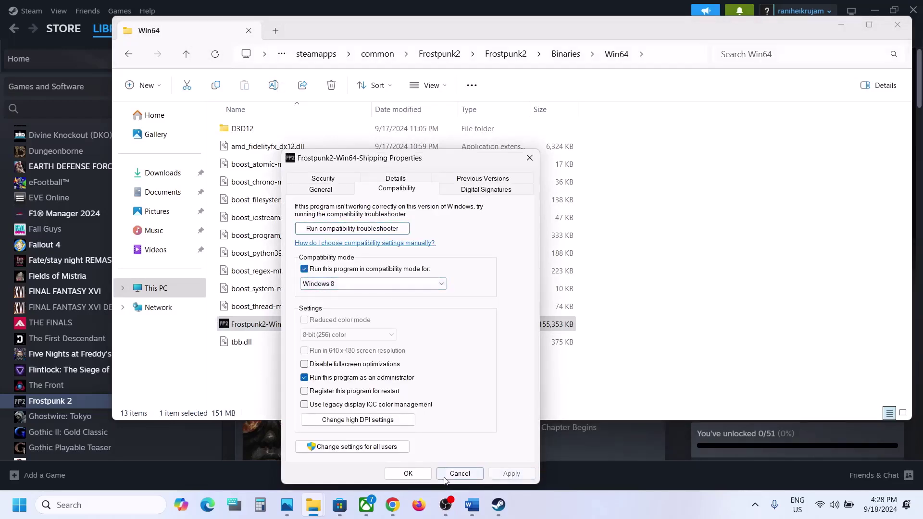
{"action": "left_click", "coordinate": [332, 284]}
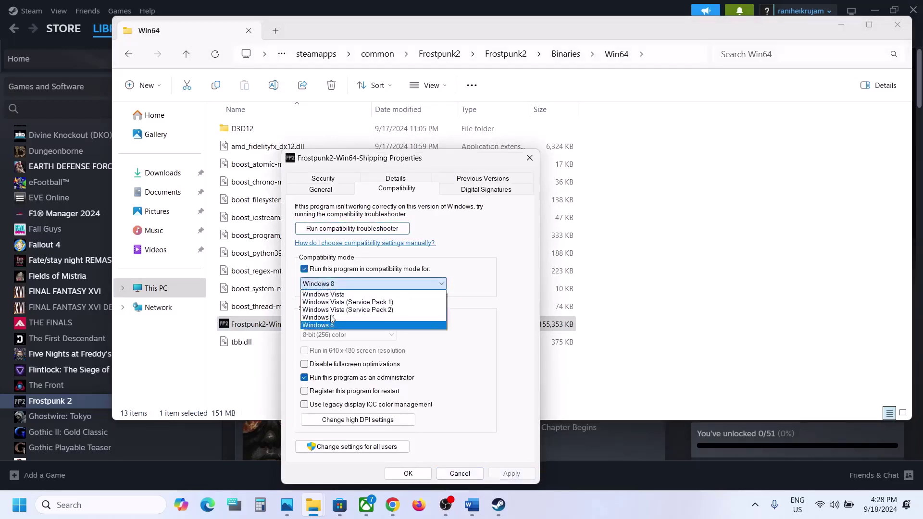
{"action": "left_click", "coordinate": [332, 319]}
{"action": "left_click", "coordinate": [511, 474]}
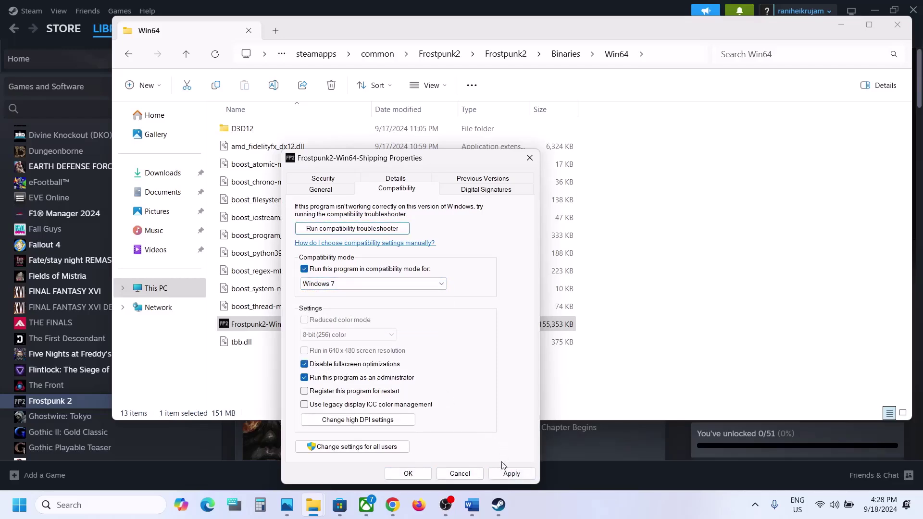
{"action": "left_click", "coordinate": [408, 473]}
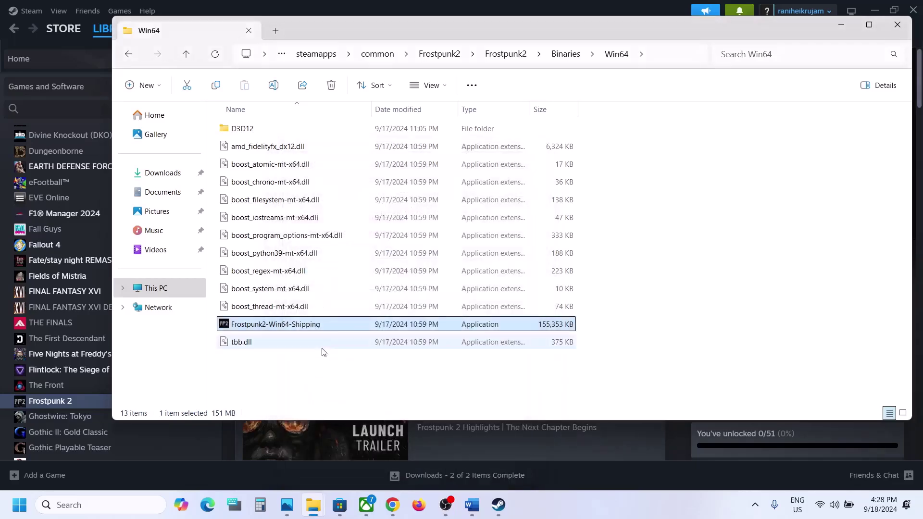
Review Frostpunk2-Win64-Shipping's compatibility settings without changing them
{"action": "right_click", "coordinate": [310, 327]}
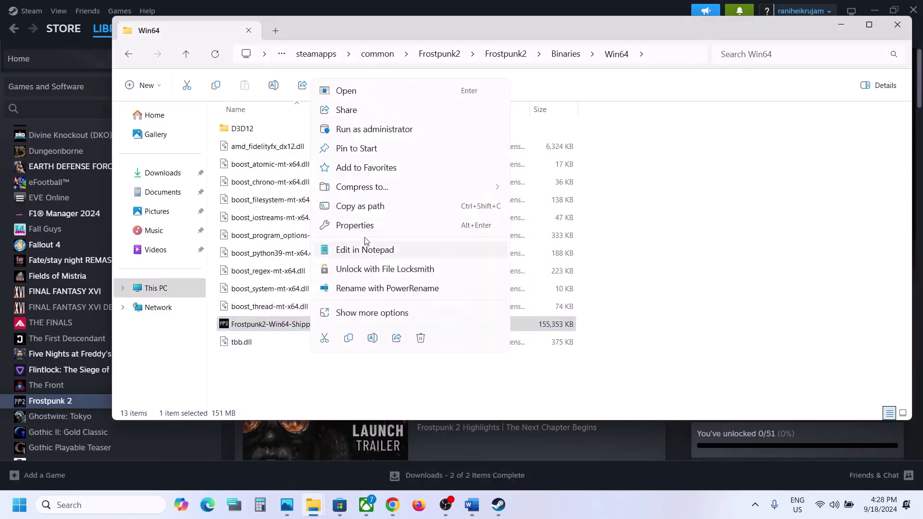
{"action": "left_click", "coordinate": [361, 225]}
{"action": "left_click", "coordinate": [410, 192]}
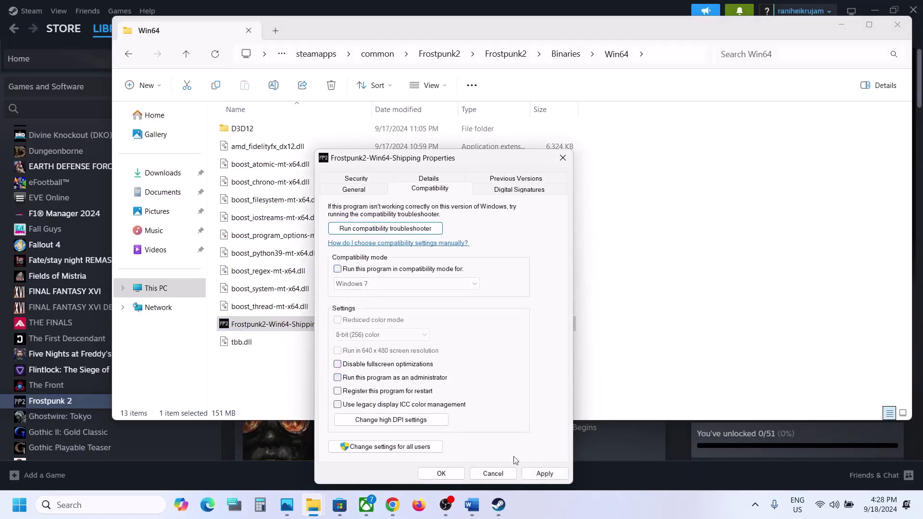
{"action": "left_click", "coordinate": [441, 473]}
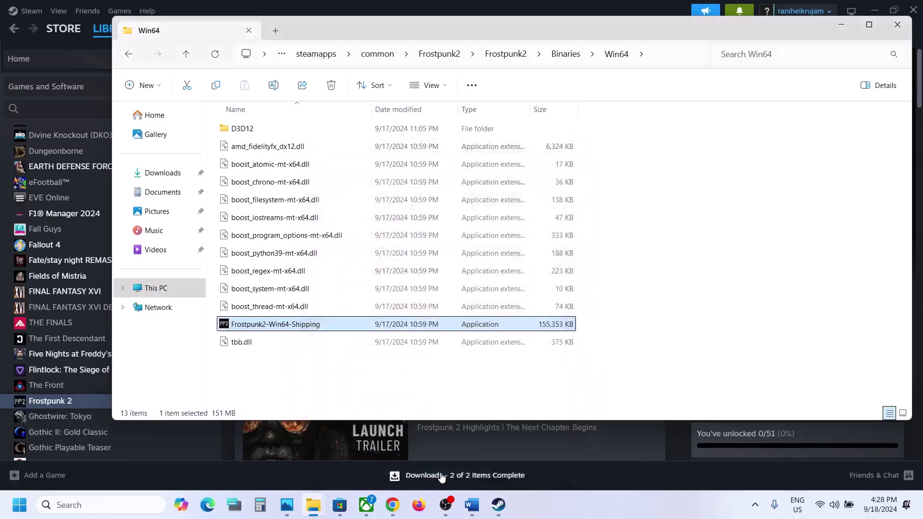
Override high DPI scaling with scaling performed by Application, then apply
{"action": "right_click", "coordinate": [304, 331]}
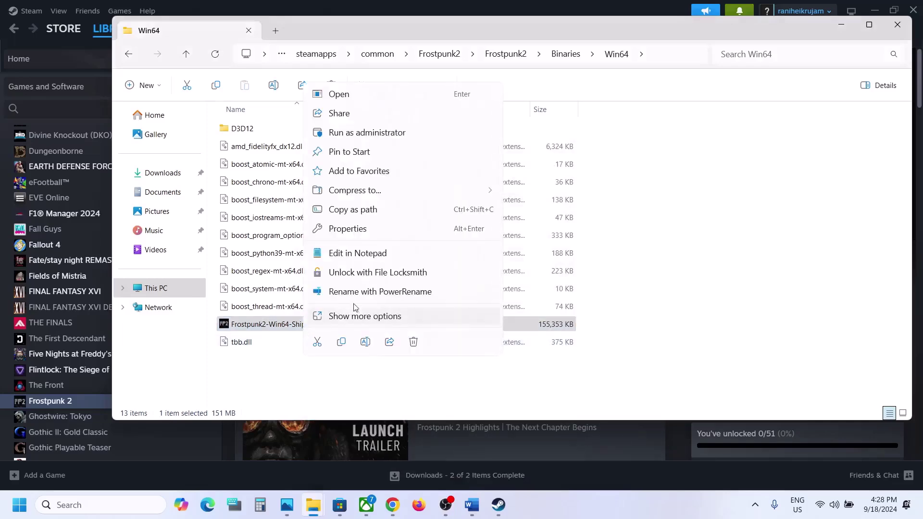
{"action": "left_click", "coordinate": [349, 232]}
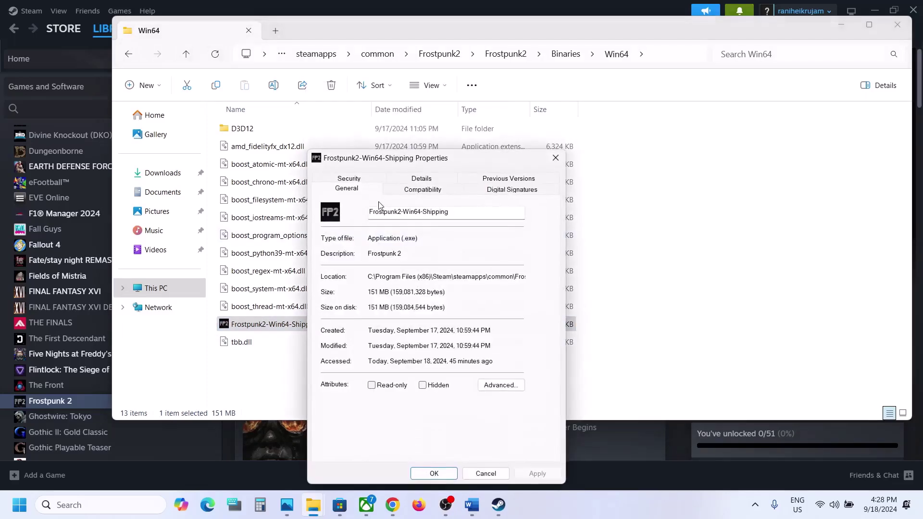
{"action": "left_click", "coordinate": [405, 192]}
{"action": "left_click", "coordinate": [391, 426]}
{"action": "left_click", "coordinate": [364, 388]}
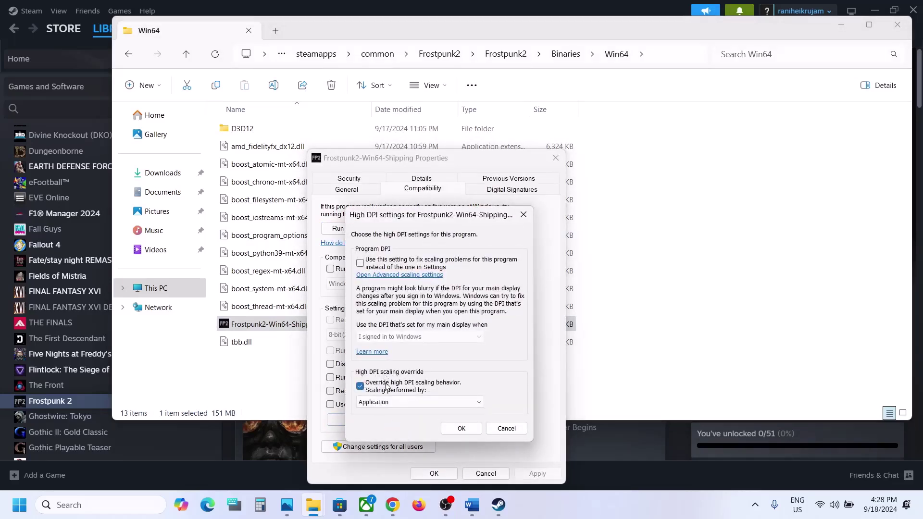
{"action": "left_click", "coordinate": [416, 404]}
{"action": "left_click", "coordinate": [408, 413]}
{"action": "left_click", "coordinate": [458, 429]}
{"action": "left_click", "coordinate": [535, 475]}
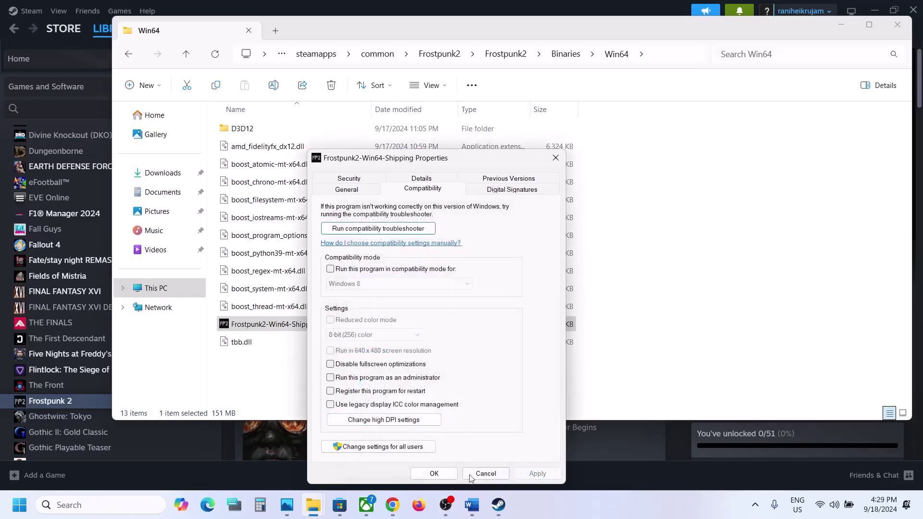
{"action": "left_click", "coordinate": [438, 476]}
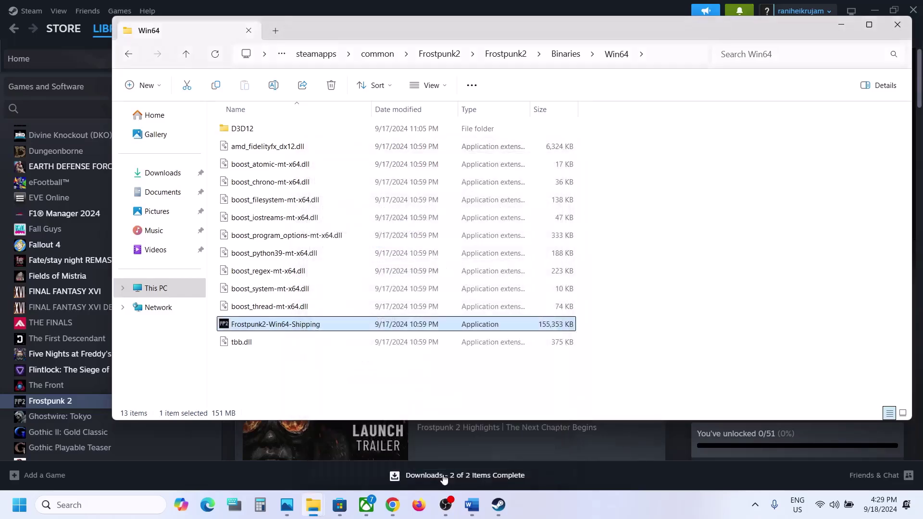
Recheck and reapply the high DPI scaling override on the shipping executable
{"action": "right_click", "coordinate": [314, 333]}
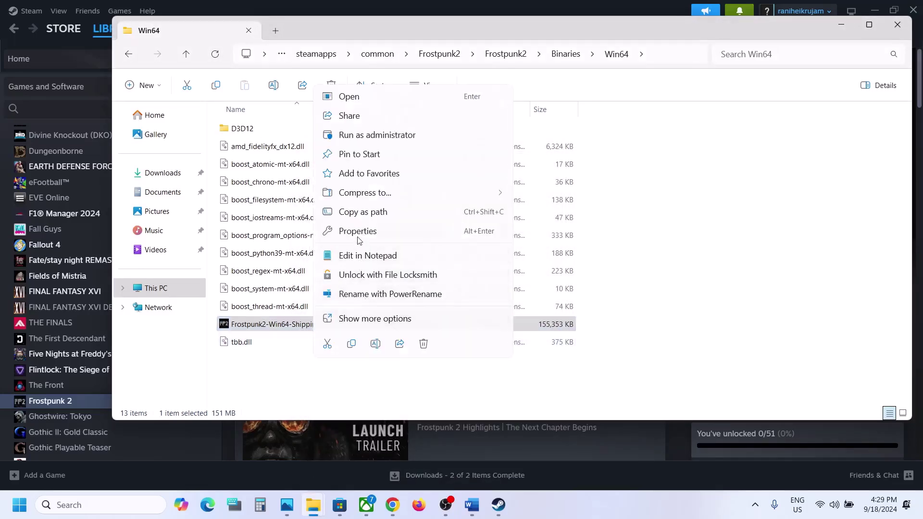
{"action": "left_click", "coordinate": [370, 231]}
{"action": "left_click", "coordinate": [403, 192]}
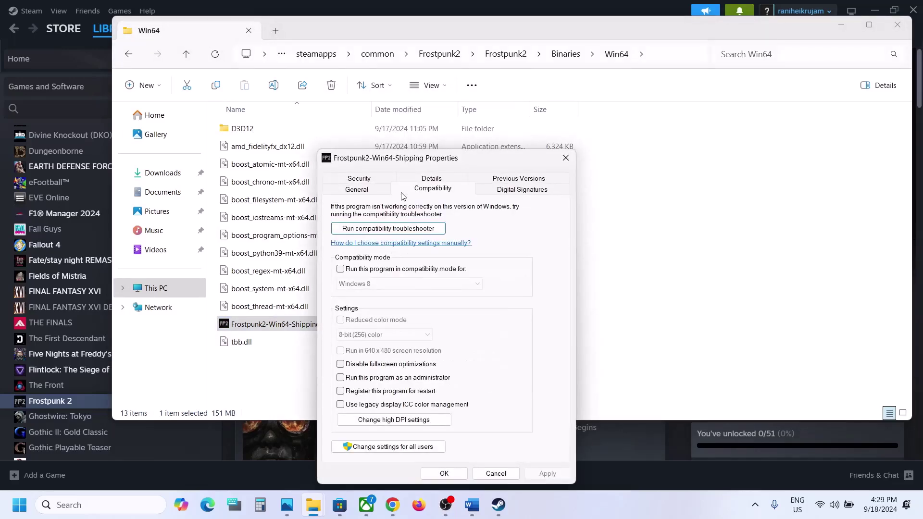
{"action": "left_click", "coordinate": [389, 418]}
{"action": "left_click", "coordinate": [405, 394]}
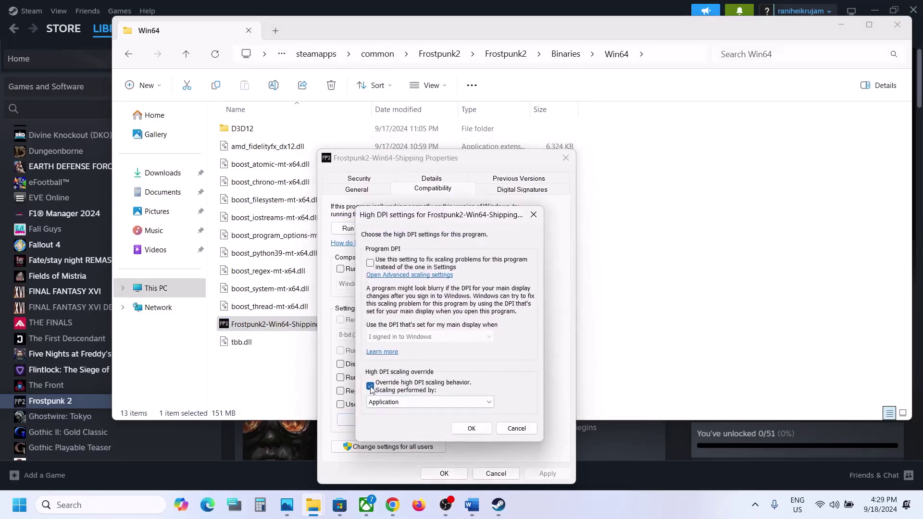
{"action": "left_click", "coordinate": [472, 428]}
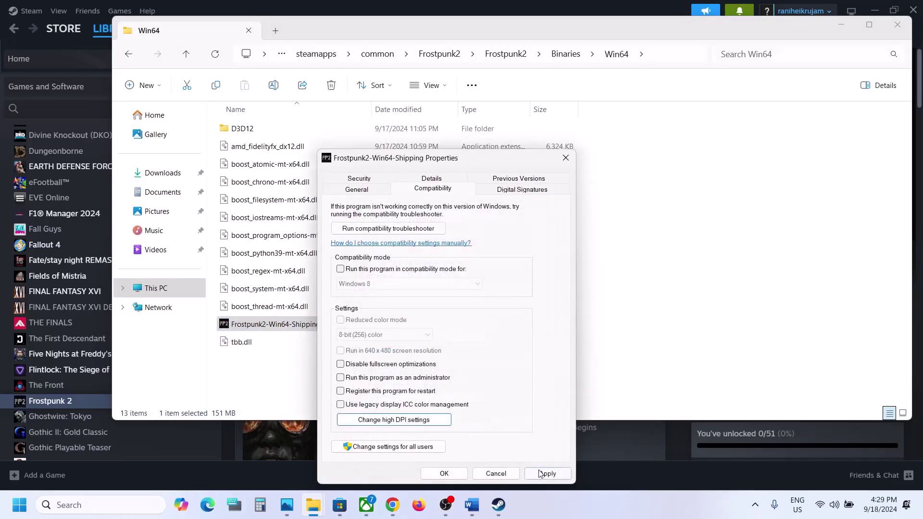
{"action": "left_click", "coordinate": [542, 474]}
{"action": "left_click", "coordinate": [444, 473]}
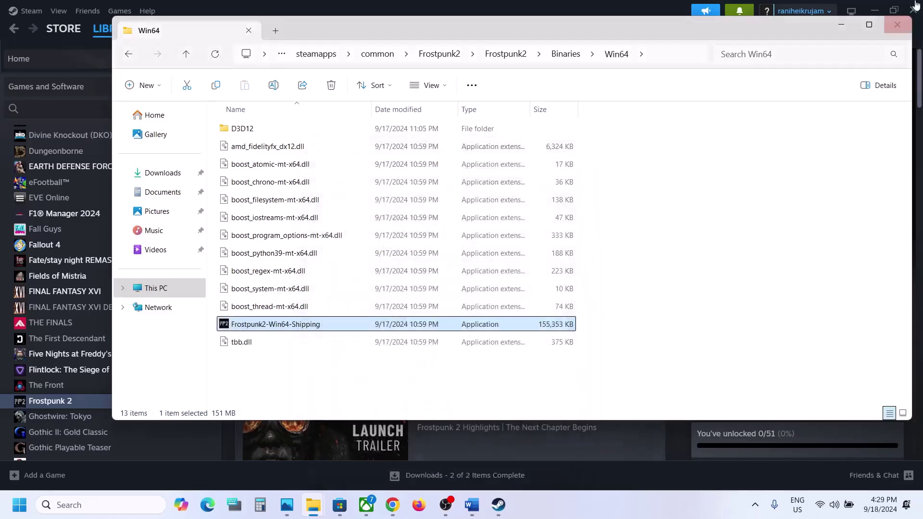
Close the Win64 folder, check the Word guide, and return to Frostpunk 2 in Steam
{"action": "left_click", "coordinate": [895, 27]}
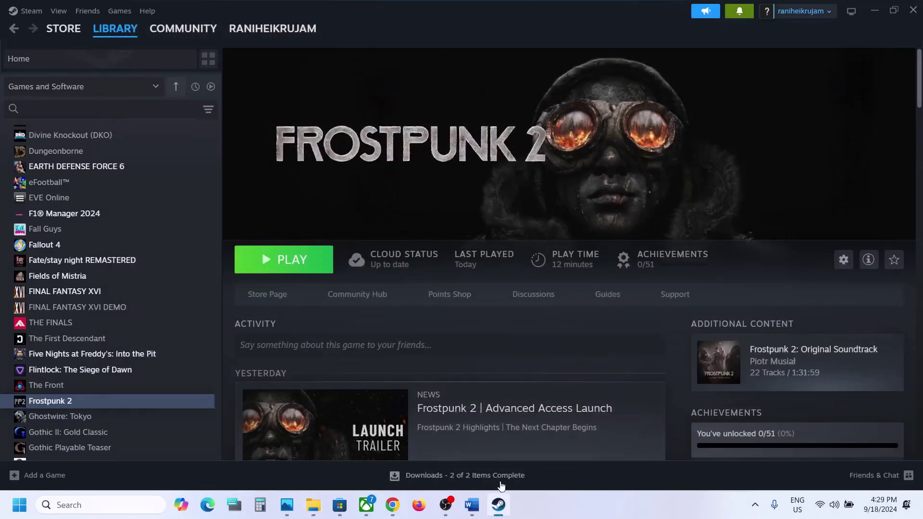
{"action": "left_click", "coordinate": [480, 509]}
{"action": "scroll", "coordinate": [413, 322], "scroll_direction": "down", "scroll_amount": 2}
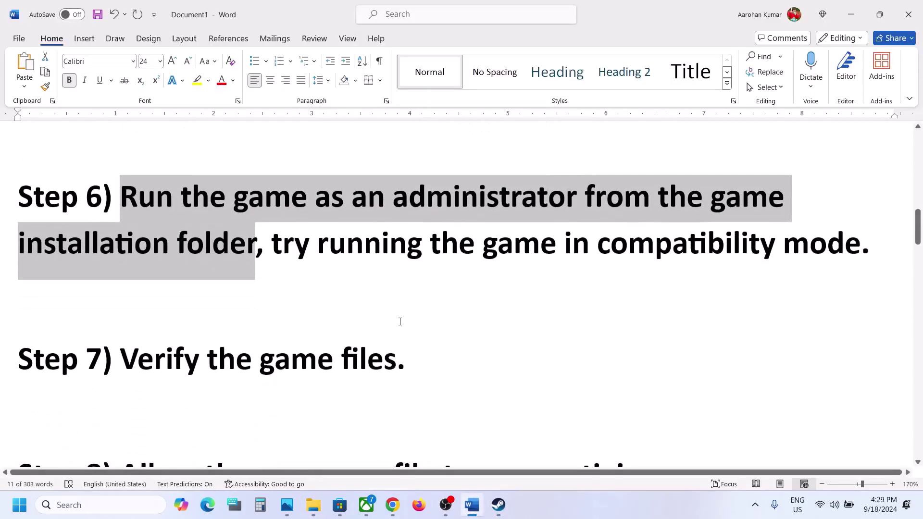
{"action": "left_click_drag", "start_coordinate": [397, 358], "coordinate": [120, 358]}
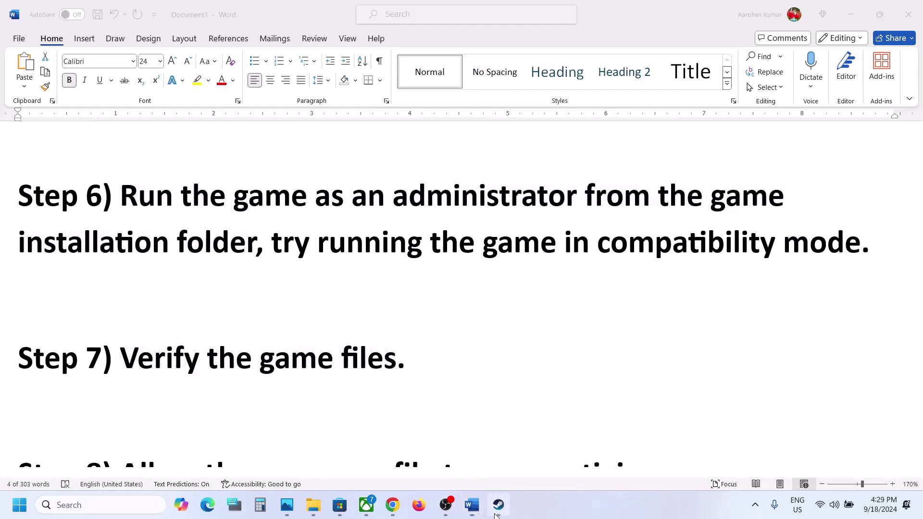
{"action": "left_click", "coordinate": [499, 504]}
{"action": "right_click", "coordinate": [96, 402]}
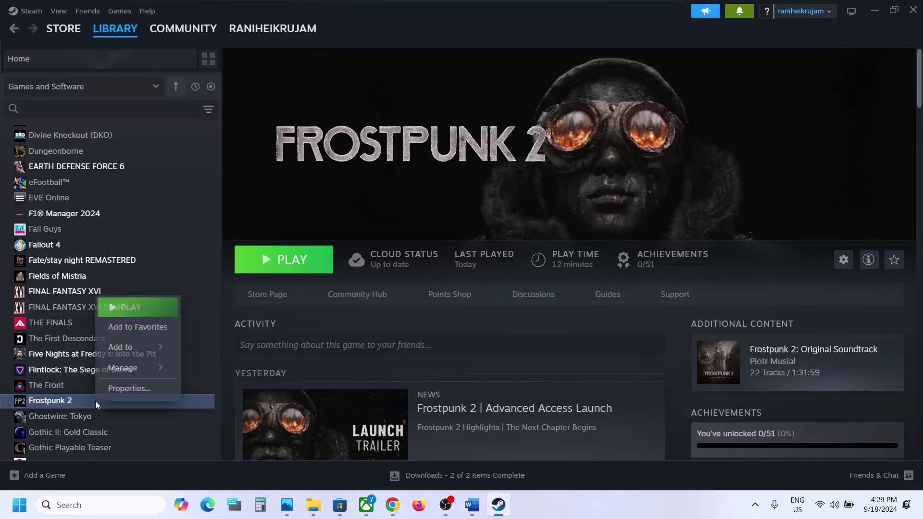
Check Frostpunk 2's Installed Files properties in Steam, then scroll the Word guide to Step 8
{"action": "left_click", "coordinate": [131, 388]}
{"action": "left_click", "coordinate": [256, 179]}
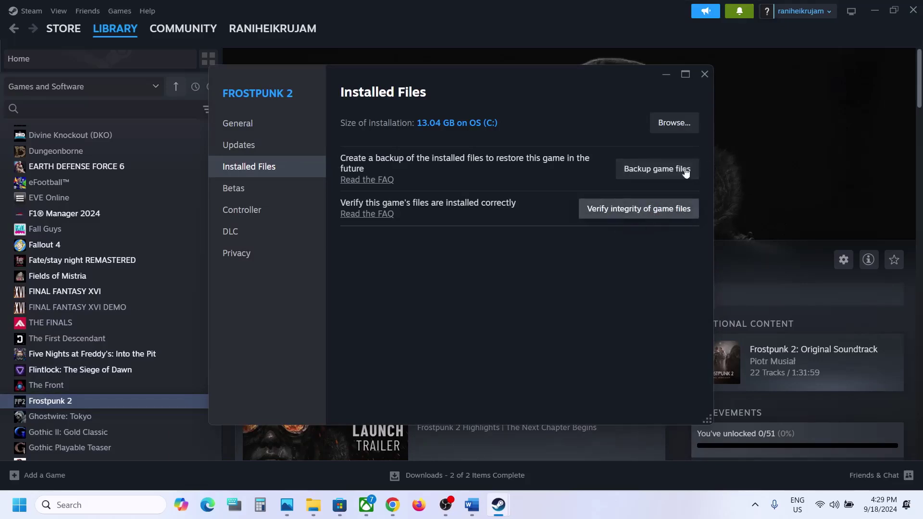
{"action": "left_click", "coordinate": [705, 74]}
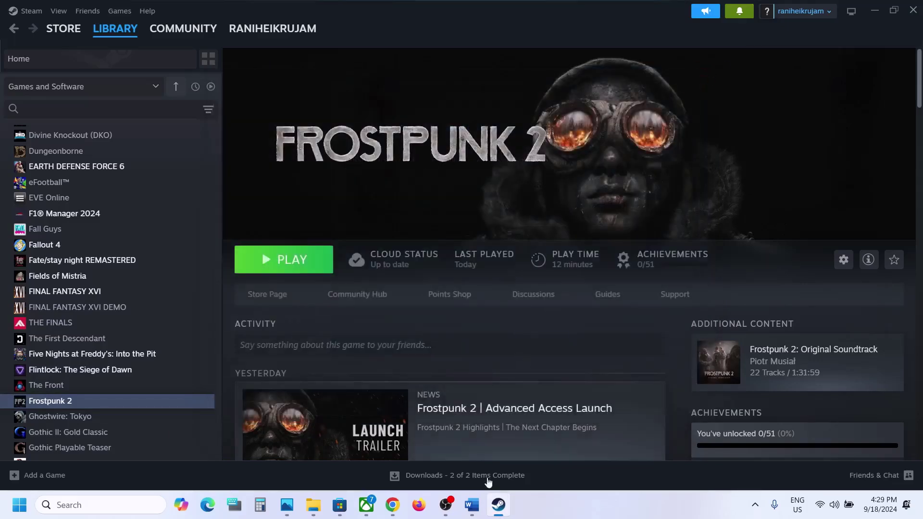
{"action": "left_click", "coordinate": [472, 505]}
{"action": "scroll", "coordinate": [335, 319], "scroll_direction": "down", "scroll_amount": 3}
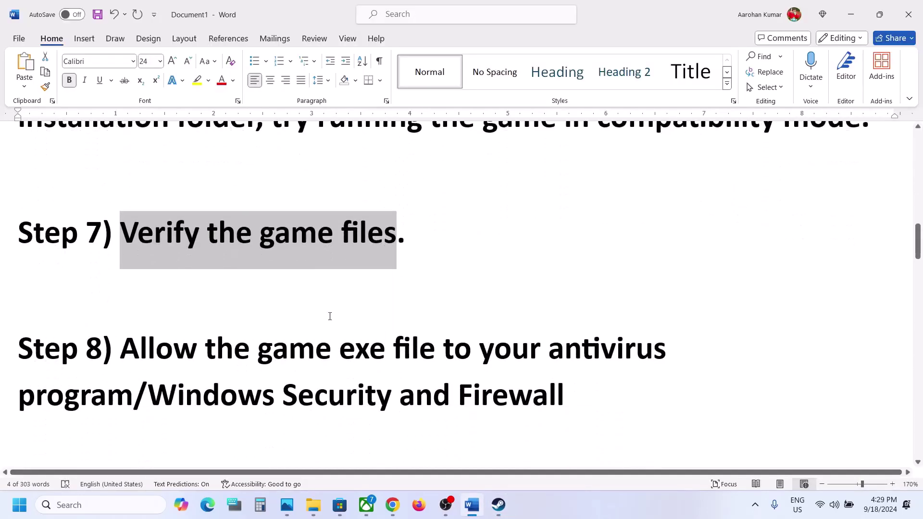